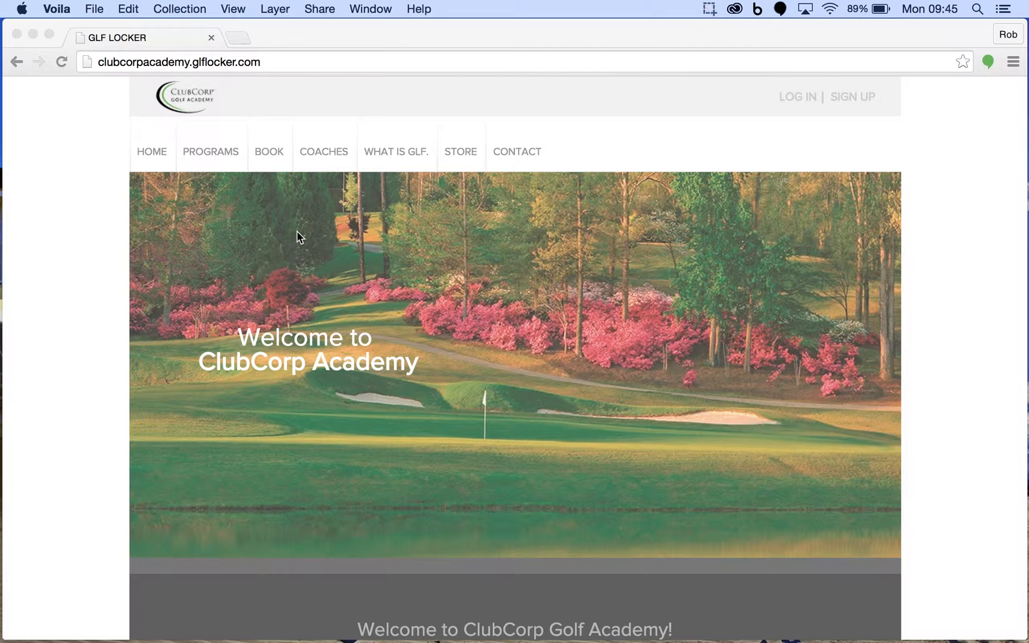
Open the academy's booking page and continue with the Junior Academy program category.
{"action": "left_click", "coordinate": [260, 195]}
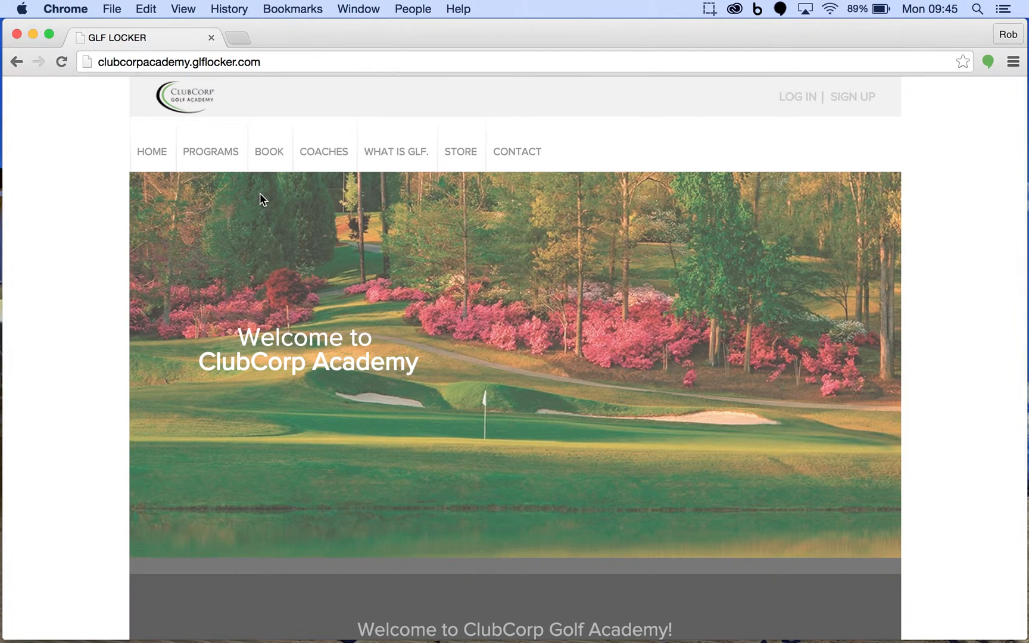
{"action": "left_click", "coordinate": [269, 156]}
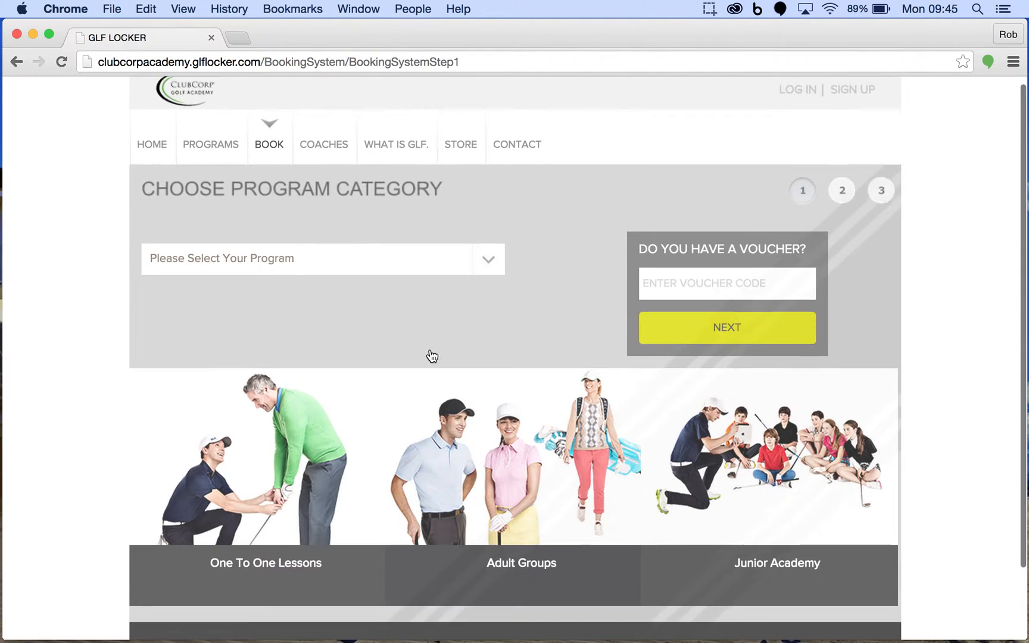
{"action": "scroll", "coordinate": [429, 354], "scroll_direction": "down", "scroll_amount": 3}
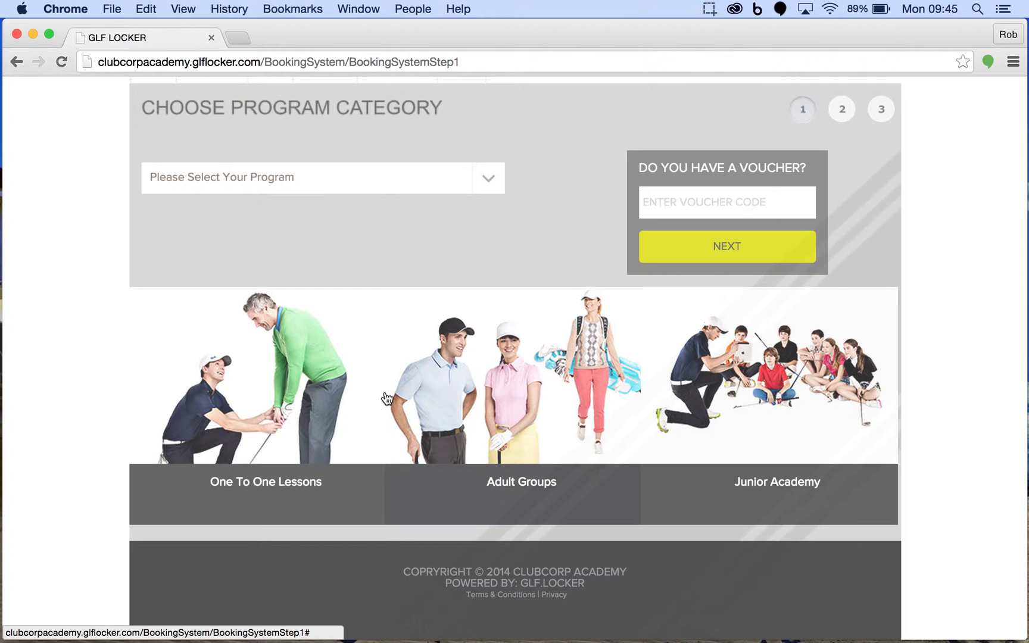
{"action": "left_click", "coordinate": [705, 390]}
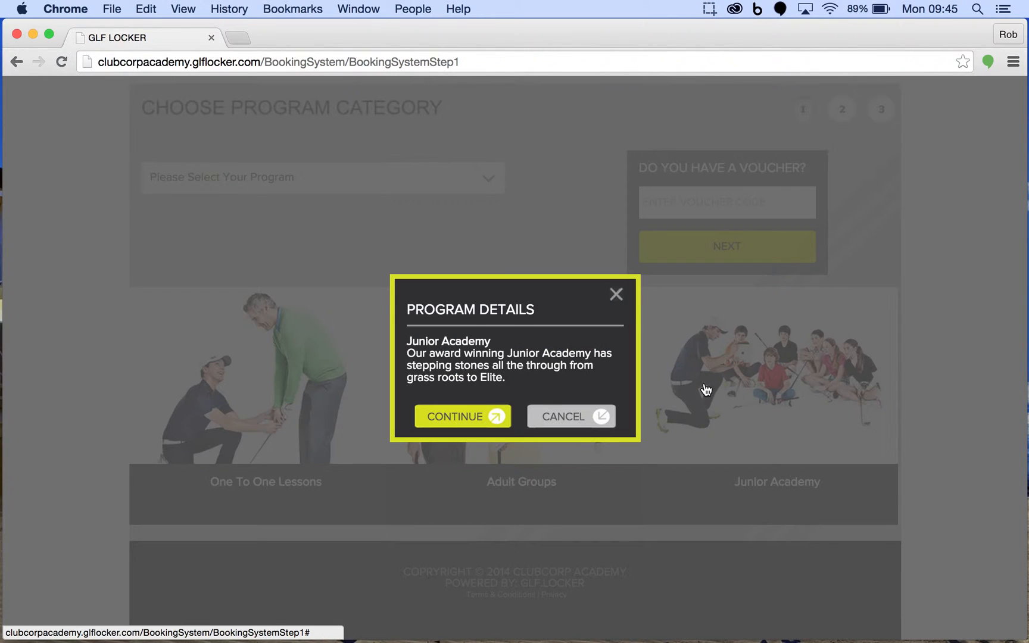
{"action": "left_click", "coordinate": [469, 416]}
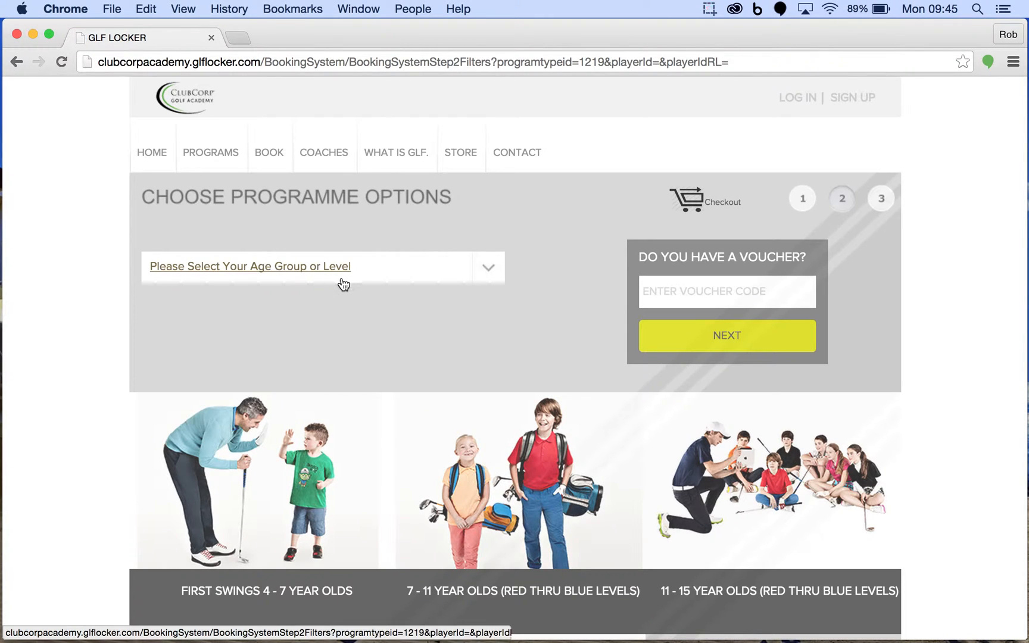
Choose the 7 - 11 Year Olds (Red thru Blue Levels) age group and continue to its classes.
{"action": "left_click", "coordinate": [483, 271]}
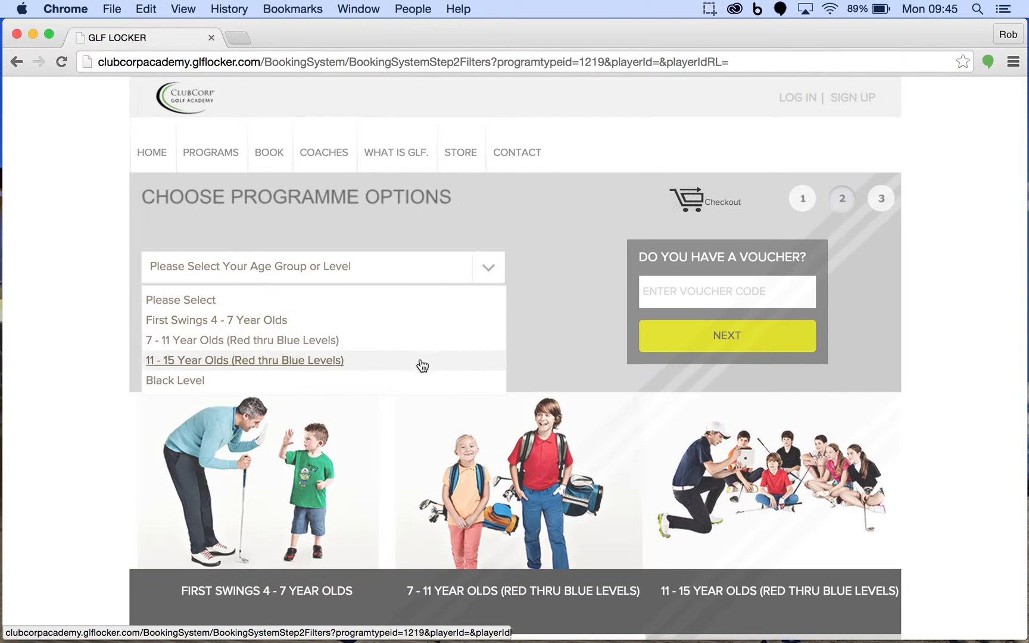
{"action": "left_click", "coordinate": [504, 499]}
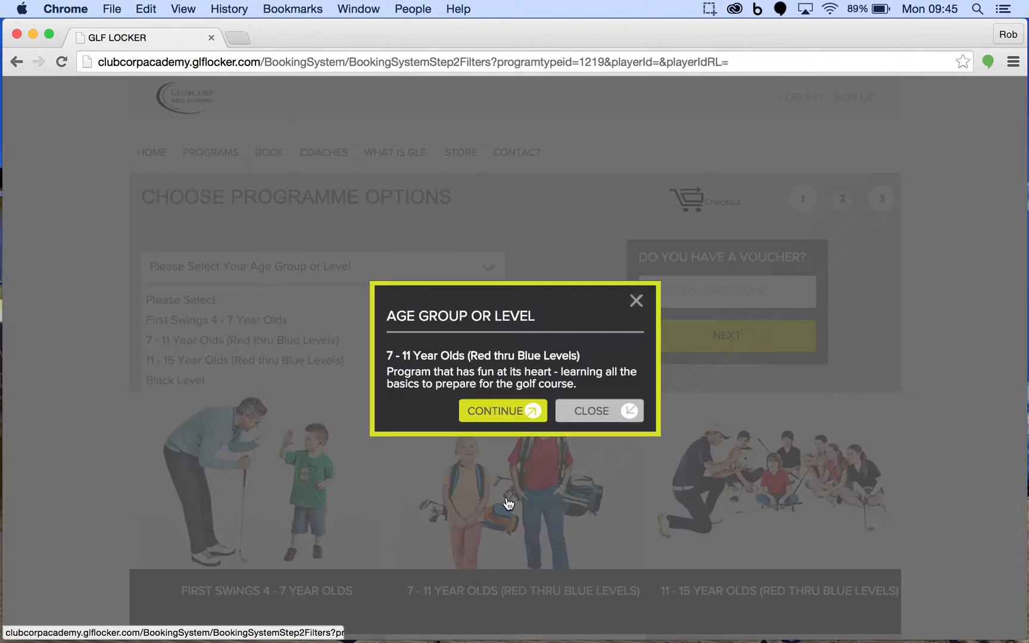
{"action": "left_click", "coordinate": [496, 420]}
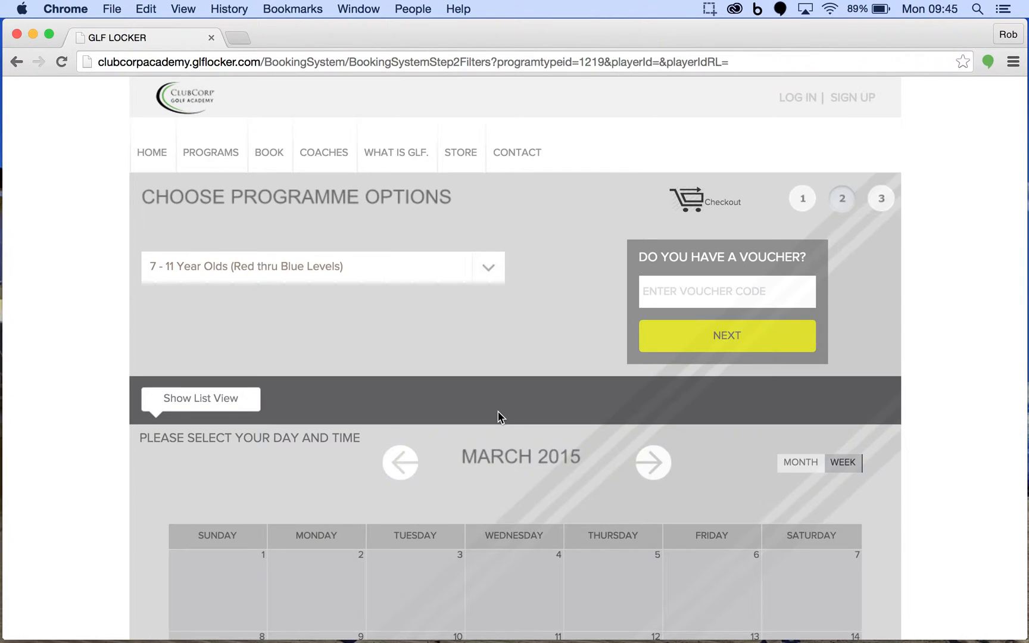
Check the After School Club 7 - 11 class in calendar and list views, and return to the program categories.
{"action": "scroll", "coordinate": [498, 417], "scroll_direction": "down", "scroll_amount": 5}
{"action": "scroll", "coordinate": [499, 417], "scroll_direction": "down", "scroll_amount": 2}
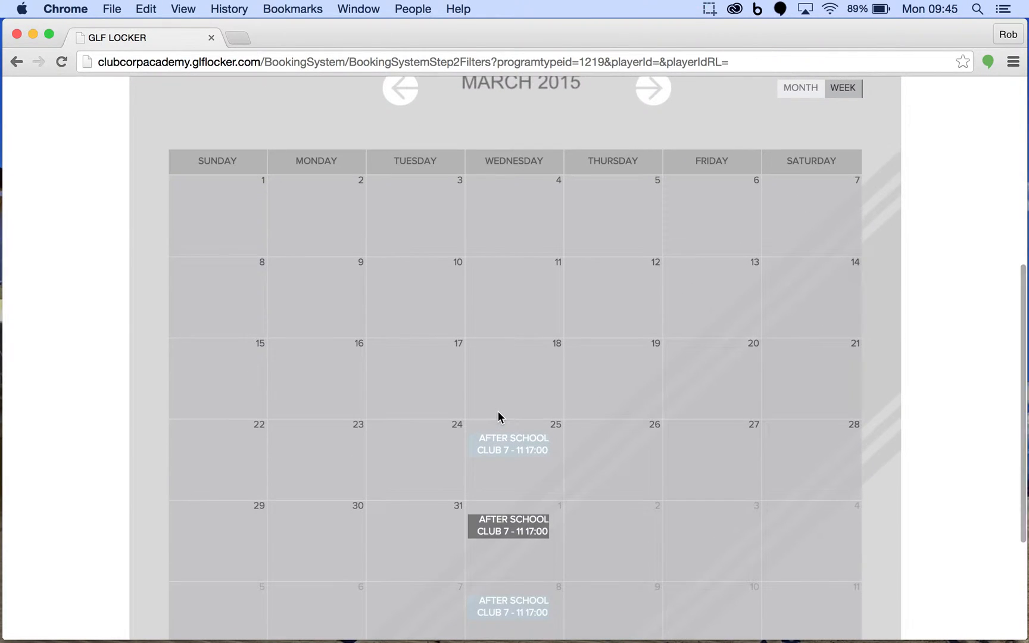
{"action": "mouse_move", "coordinate": [508, 450]}
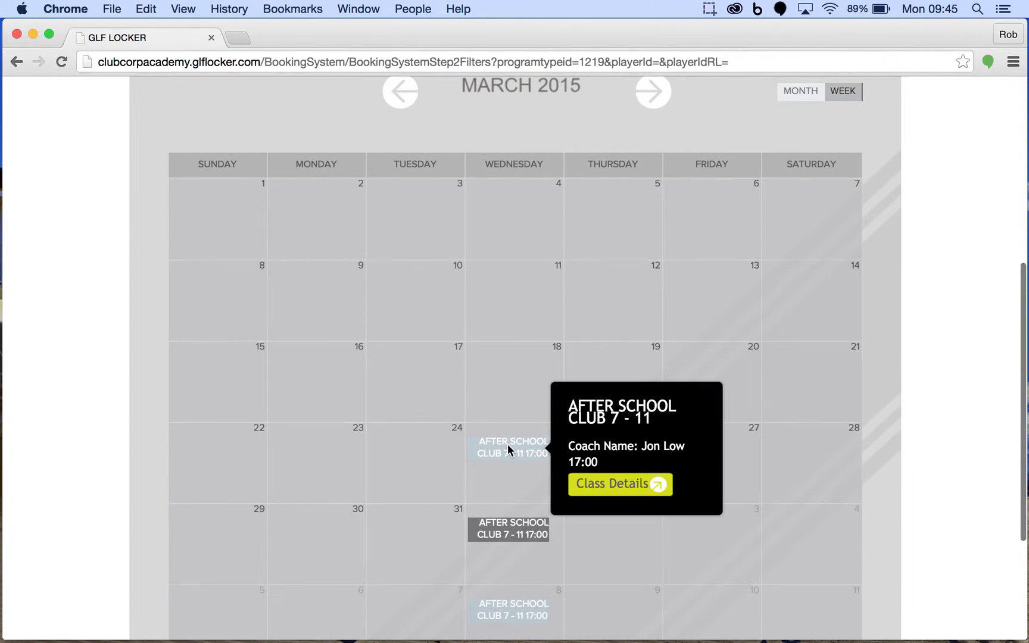
{"action": "scroll", "coordinate": [494, 337], "scroll_direction": "up", "scroll_amount": 5}
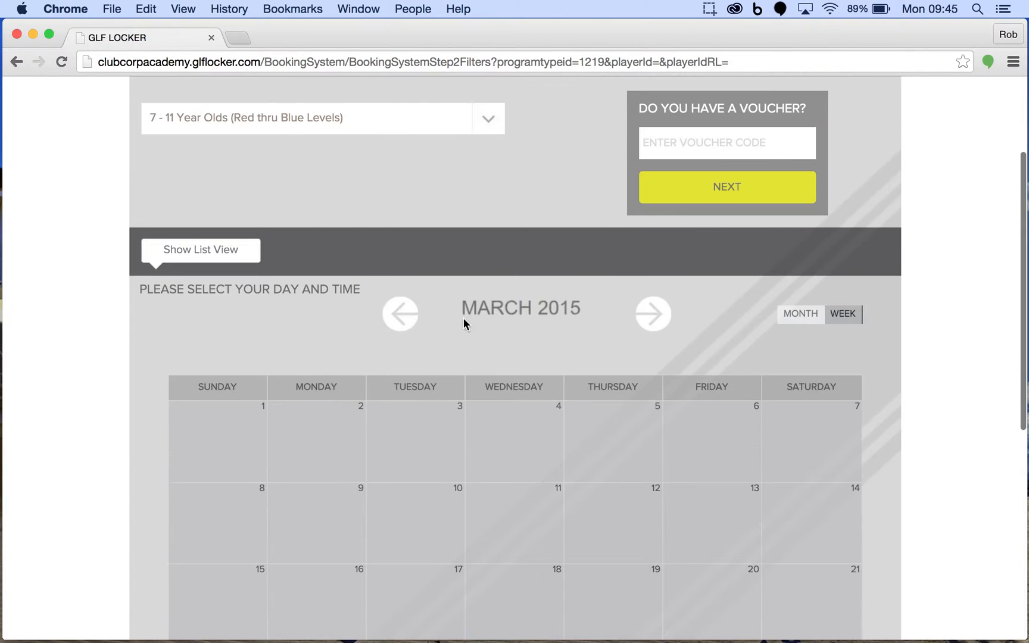
{"action": "left_click", "coordinate": [228, 253]}
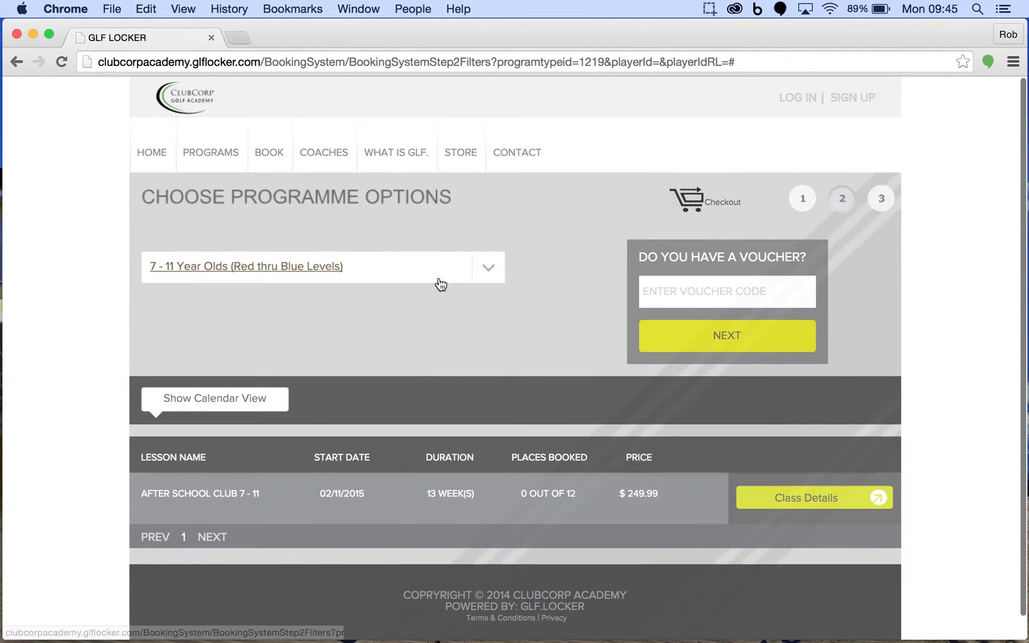
{"action": "left_click", "coordinate": [263, 154]}
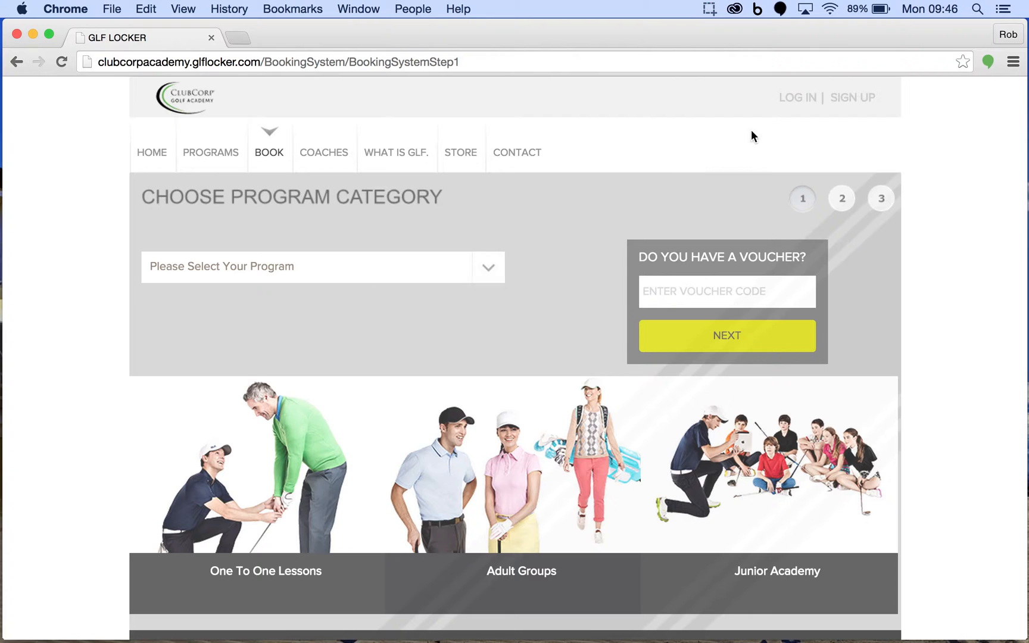
Sign in with the user name clubcorp manager and the account password.
{"action": "left_click", "coordinate": [793, 101]}
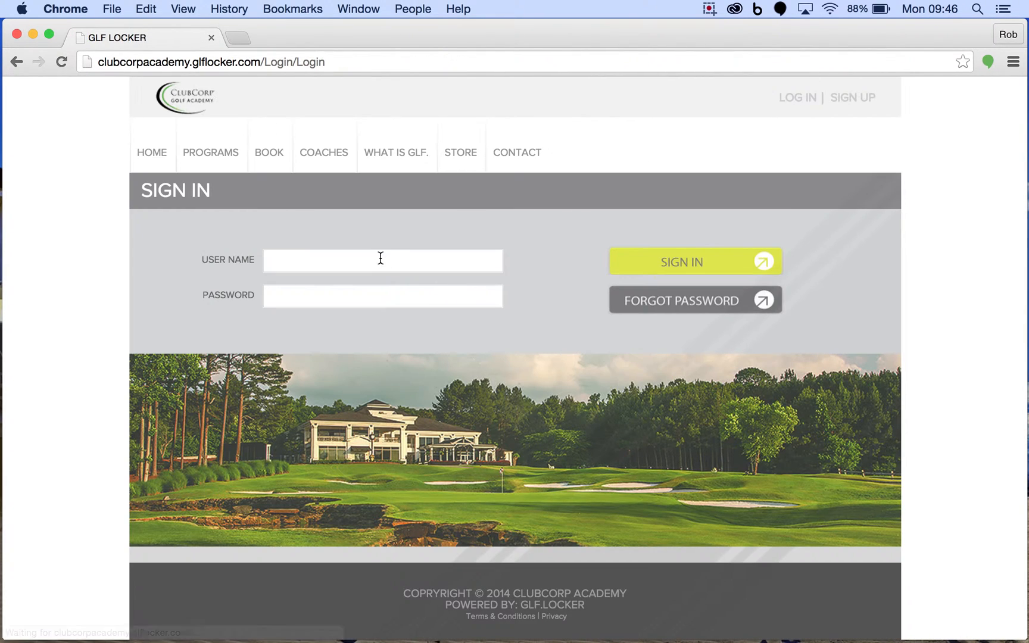
{"action": "left_click", "coordinate": [375, 258]}
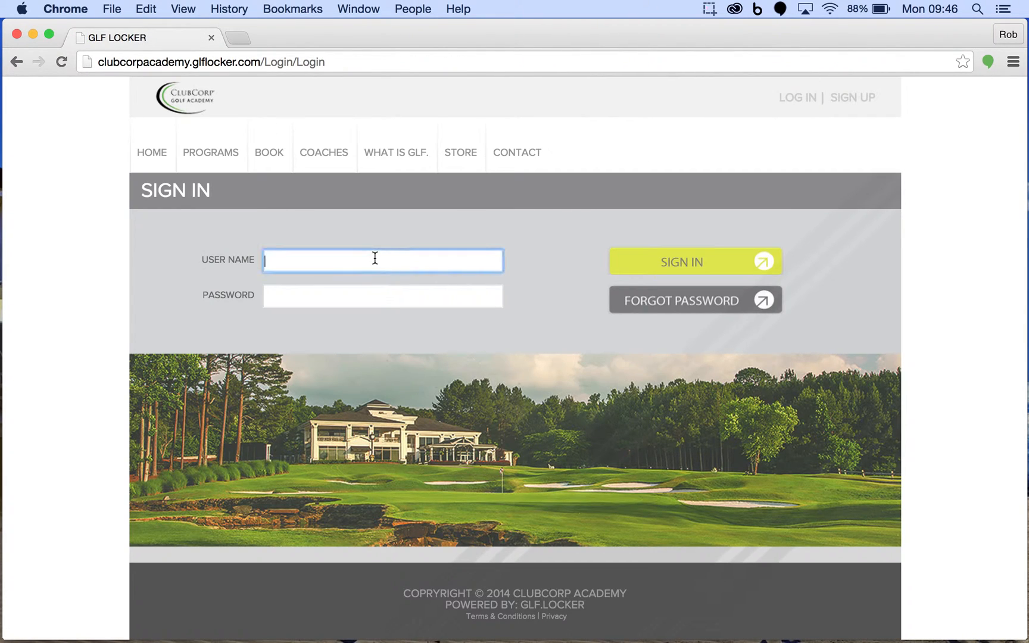
{"action": "type", "text": "clu"}
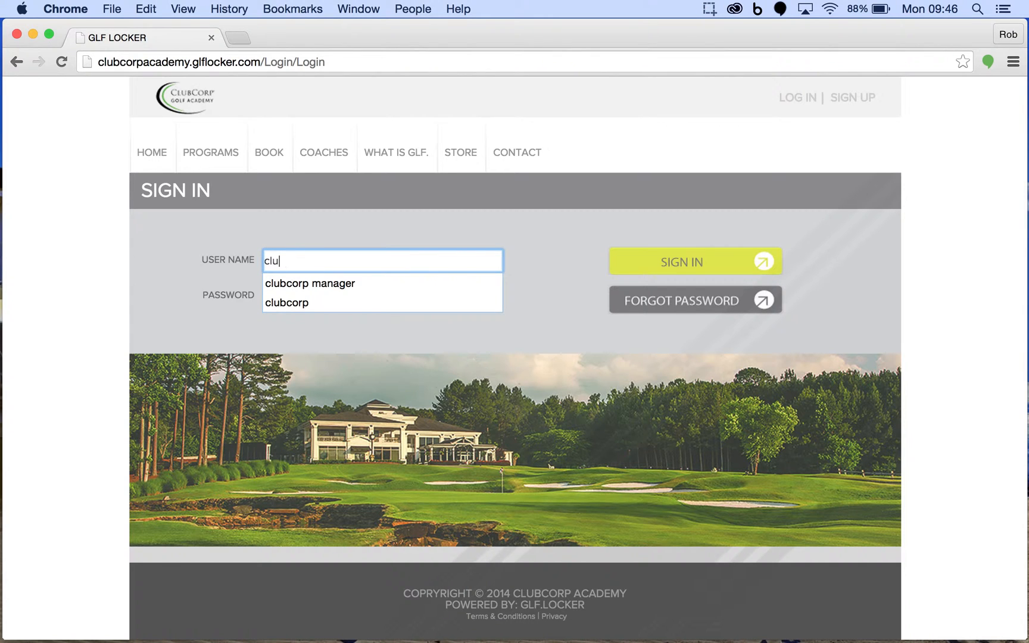
{"action": "type", "text": "b"}
{"action": "key", "text": "Down"}
{"action": "key", "text": "Return"}
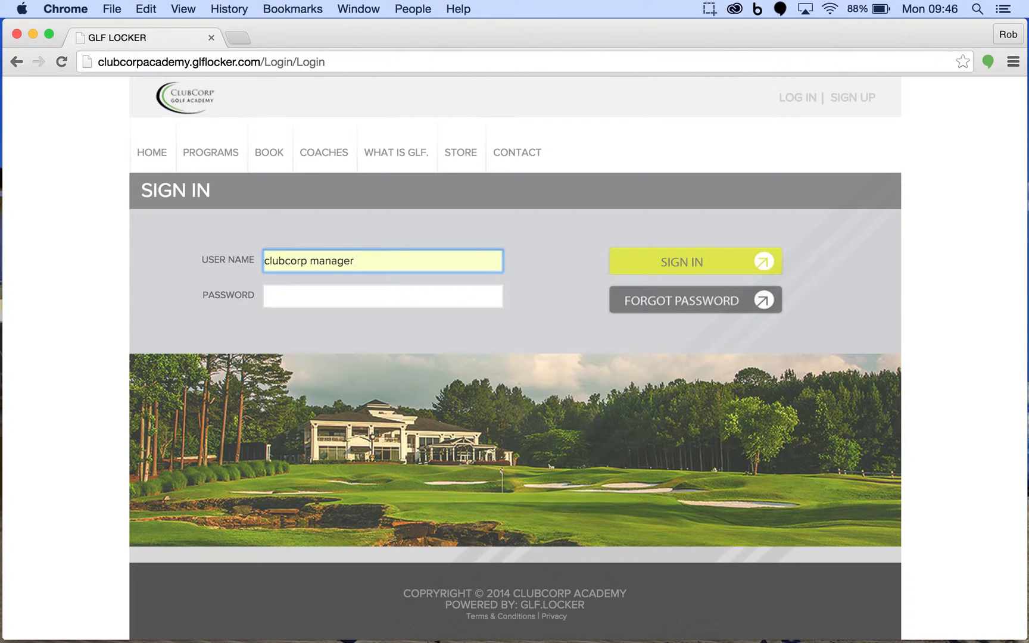
{"action": "key", "text": "Tab"}
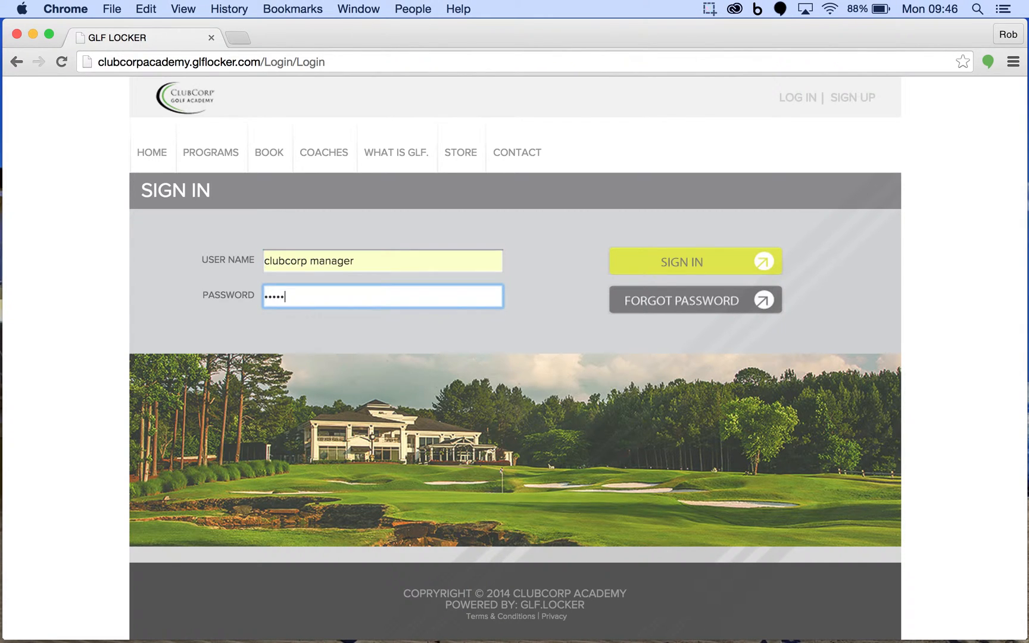
{"action": "key", "text": "Return"}
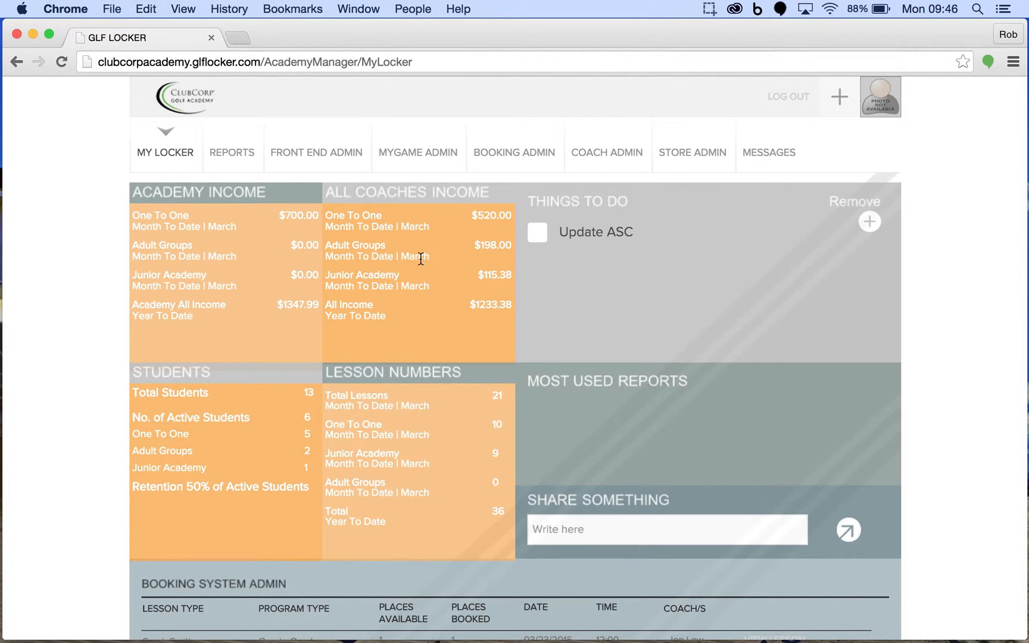
Open the Booking System Filters and show the filter options for the One To One Lessons category.
{"action": "mouse_move", "coordinate": [516, 171]}
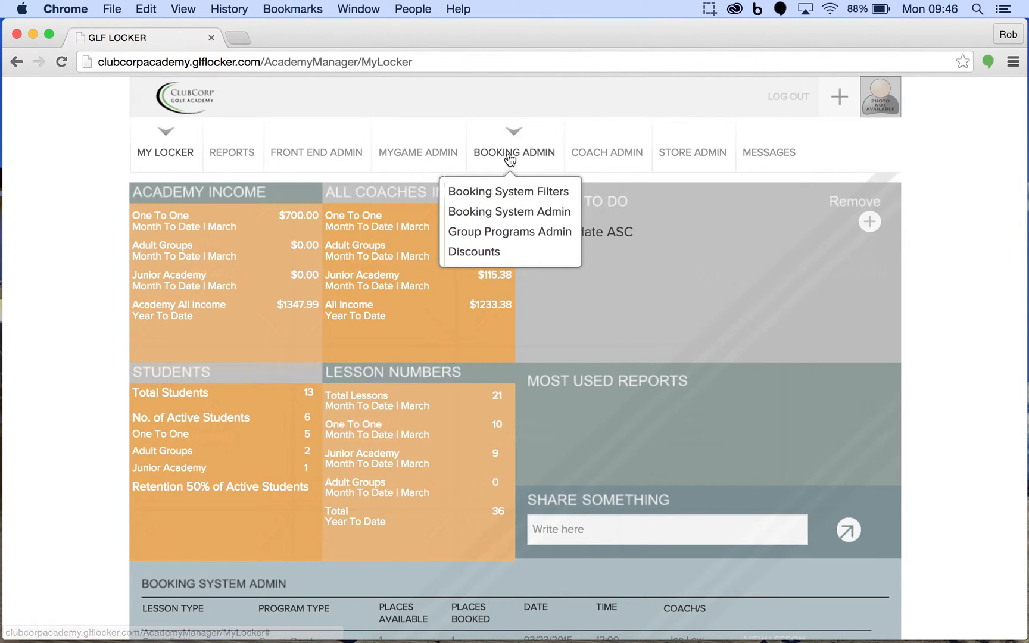
{"action": "left_click", "coordinate": [485, 198]}
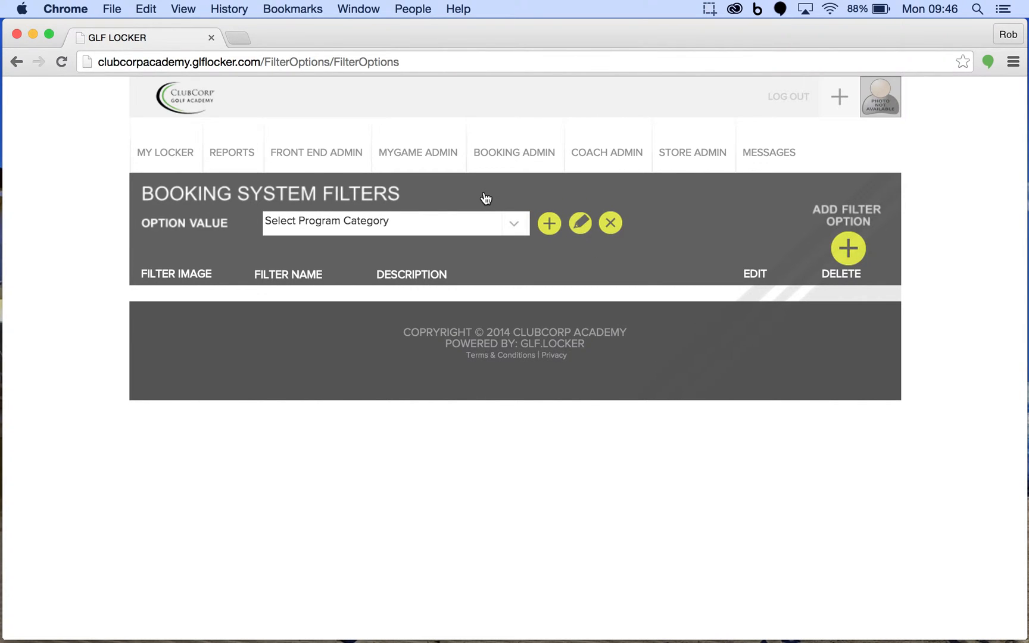
{"action": "left_click", "coordinate": [513, 229]}
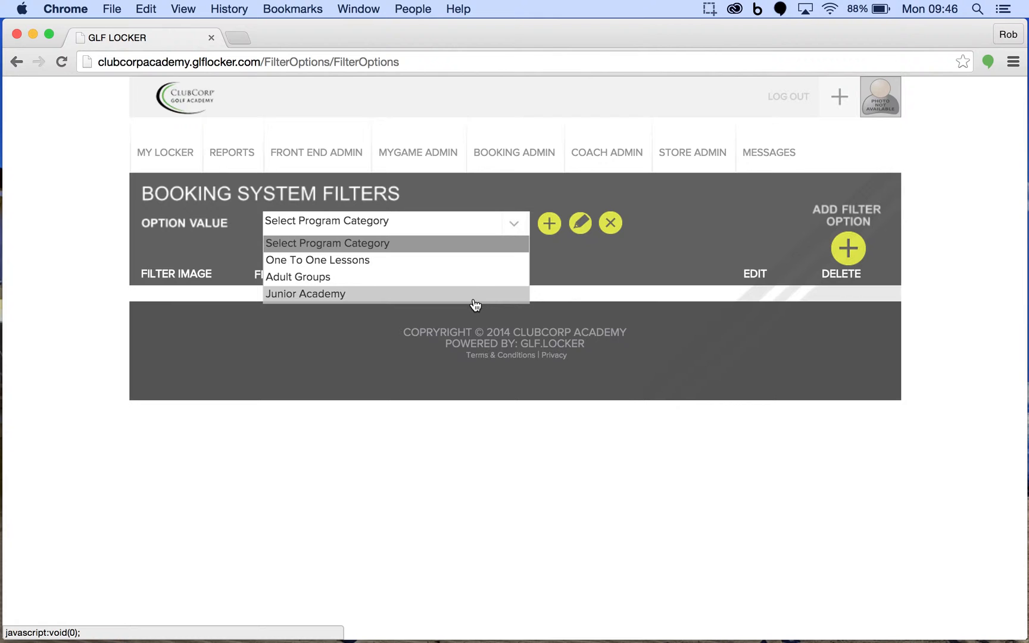
{"action": "left_click", "coordinate": [477, 262]}
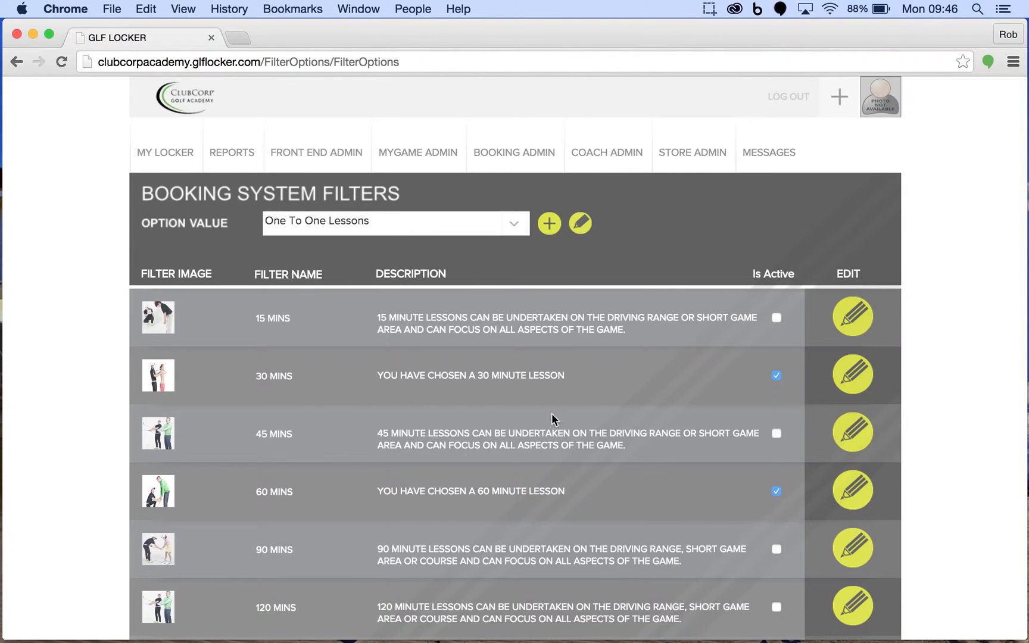
{"action": "scroll", "coordinate": [565, 438], "scroll_direction": "down", "scroll_amount": 3}
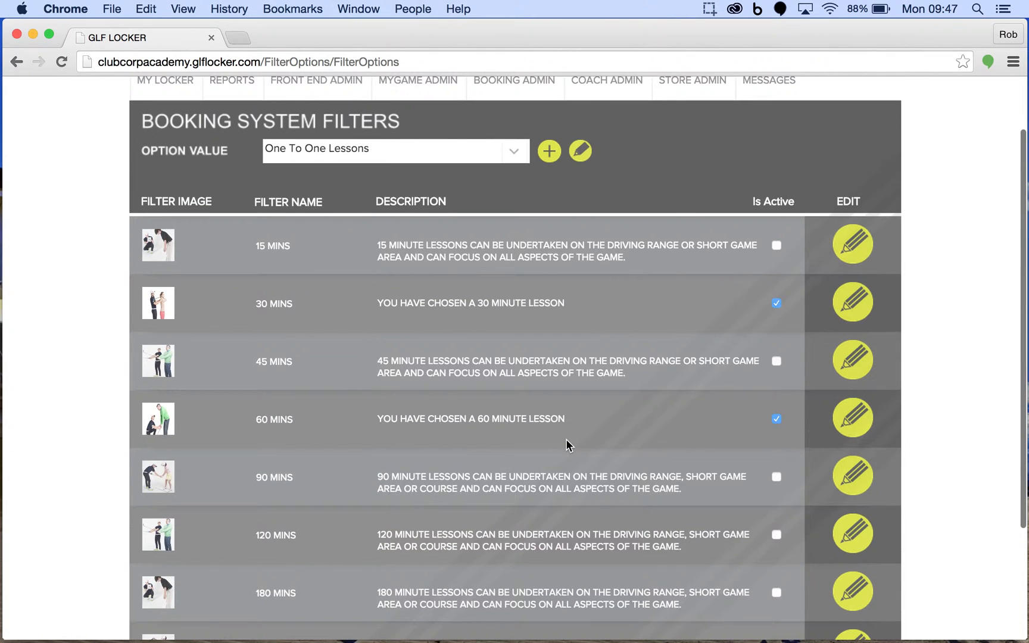
{"action": "scroll", "coordinate": [567, 440], "scroll_direction": "down", "scroll_amount": 3}
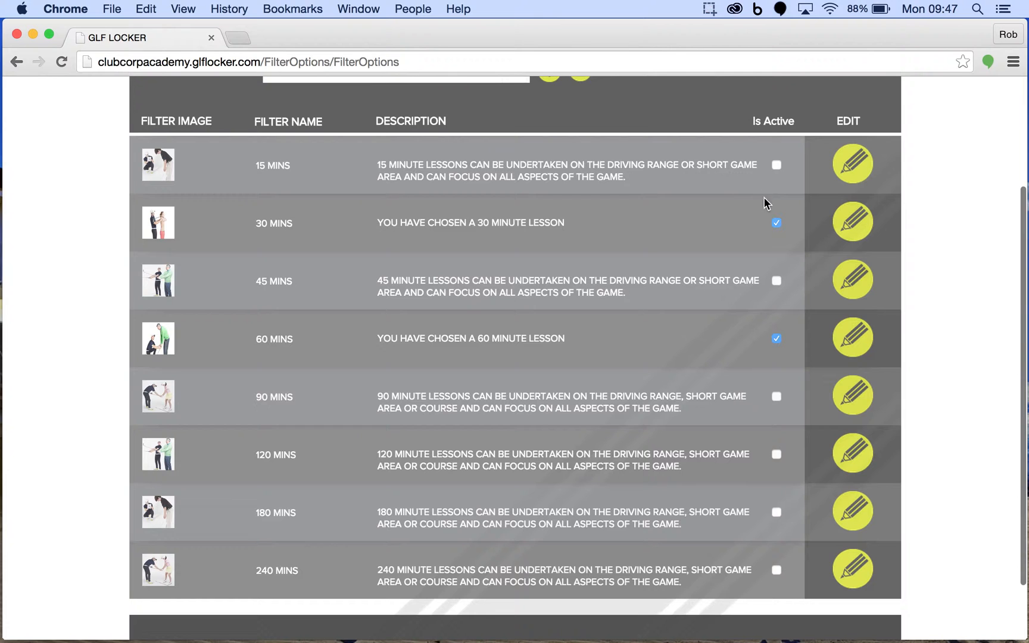
Change the 30 mins filter's image to the repository picture of a kneeling coach with a standing woman, and save.
{"action": "left_click", "coordinate": [854, 221]}
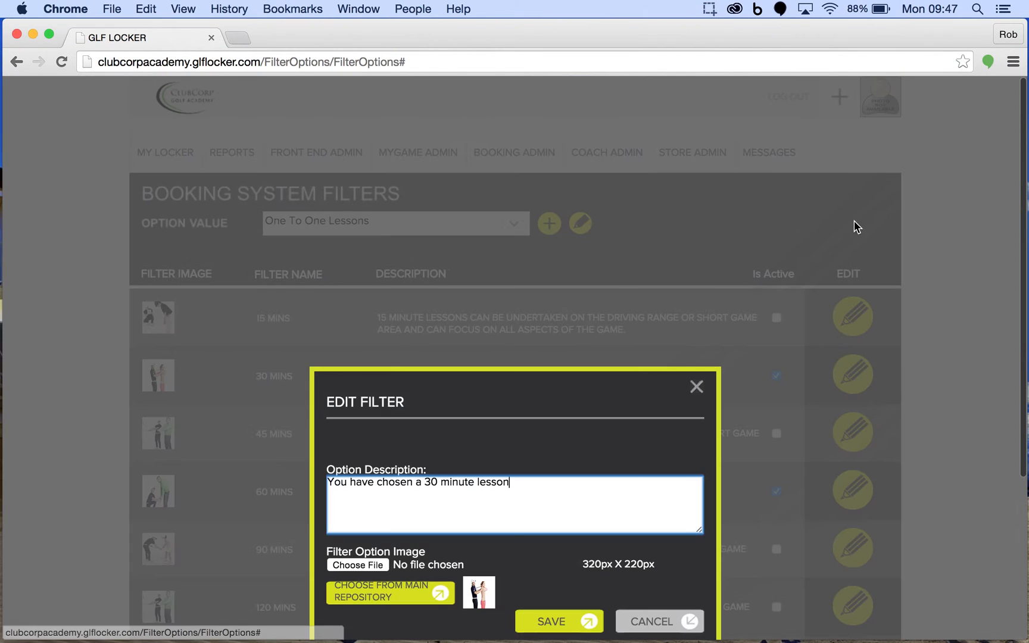
{"action": "scroll", "coordinate": [504, 412], "scroll_direction": "down", "scroll_amount": 3}
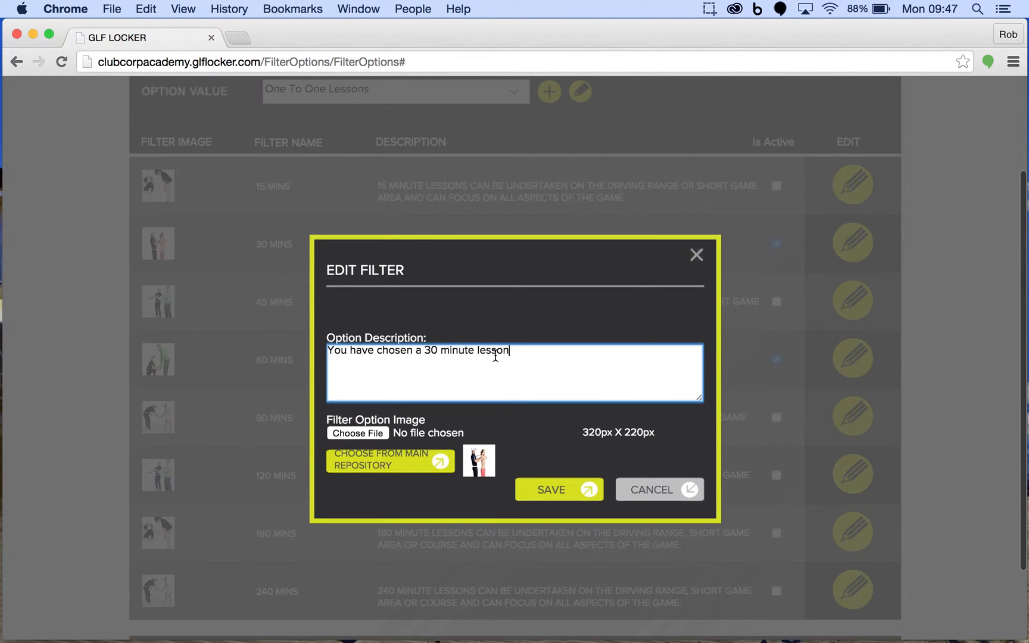
{"action": "left_click", "coordinate": [384, 464]}
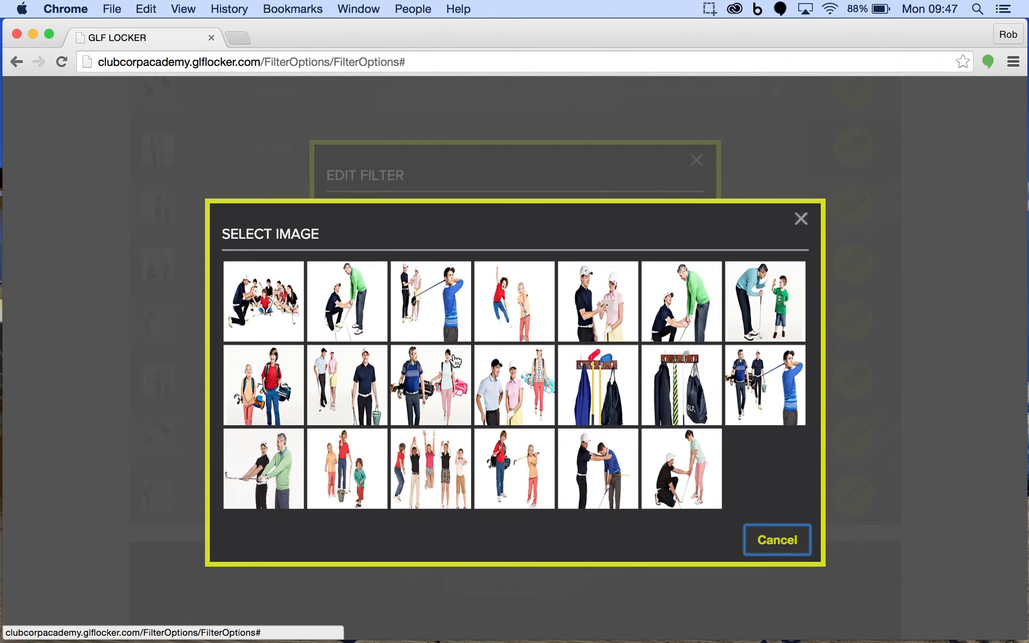
{"action": "left_click", "coordinate": [682, 475]}
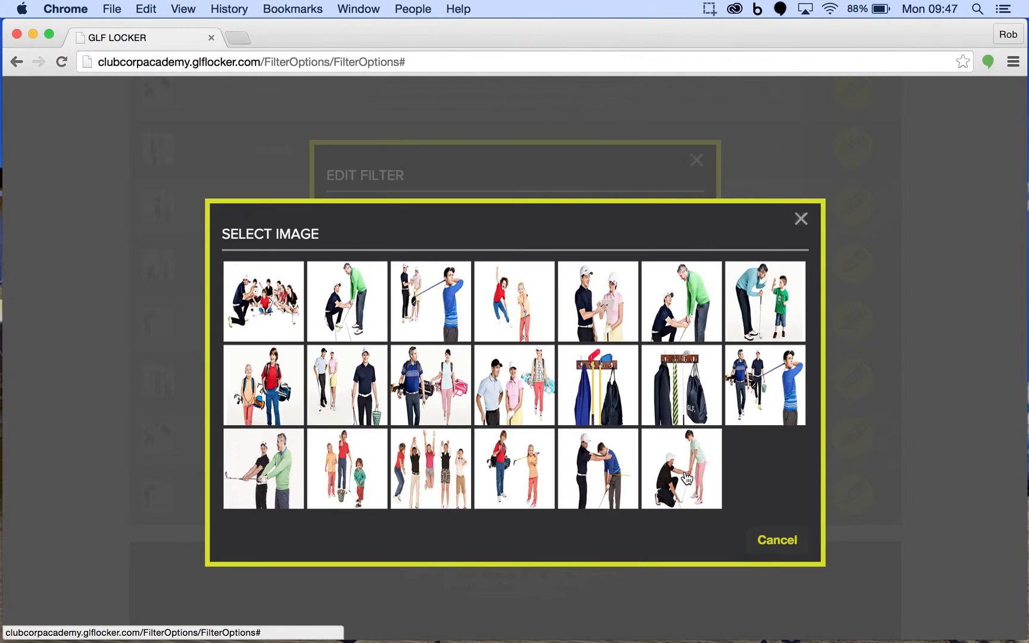
{"action": "left_click", "coordinate": [567, 395]}
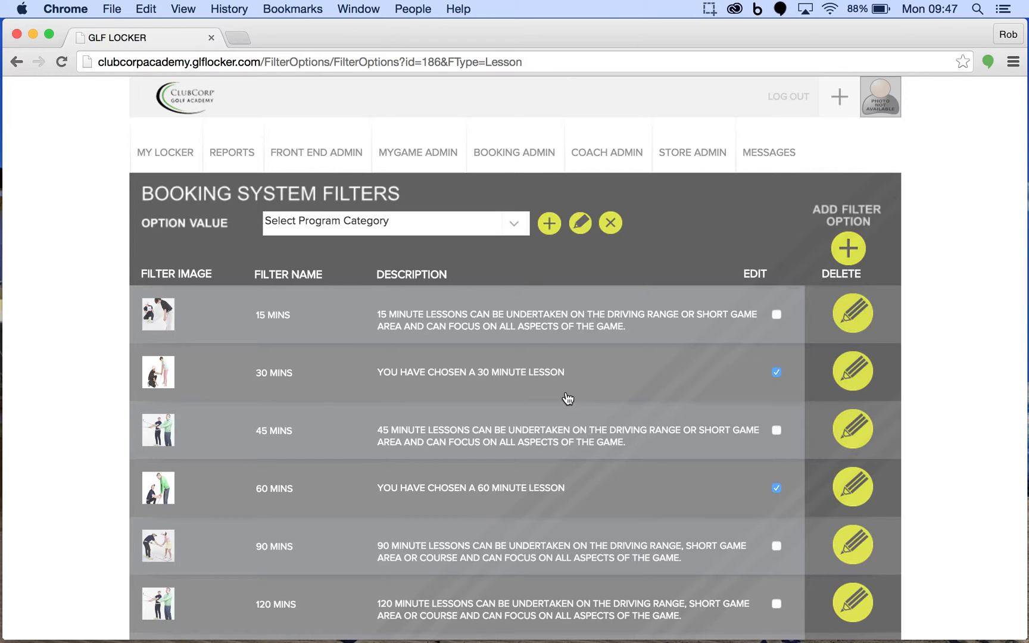
{"action": "scroll", "coordinate": [568, 398], "scroll_direction": "down", "scroll_amount": 4}
{"action": "scroll", "coordinate": [565, 400], "scroll_direction": "up", "scroll_amount": 3}
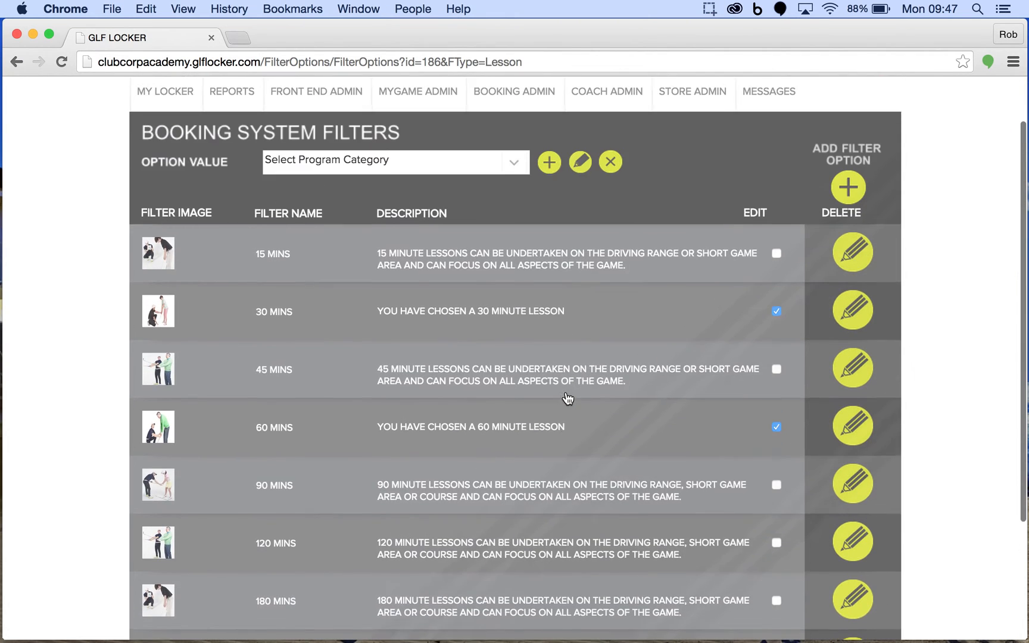
Show the Choose Group filter options of the Adult Groups program category.
{"action": "left_click", "coordinate": [507, 193]}
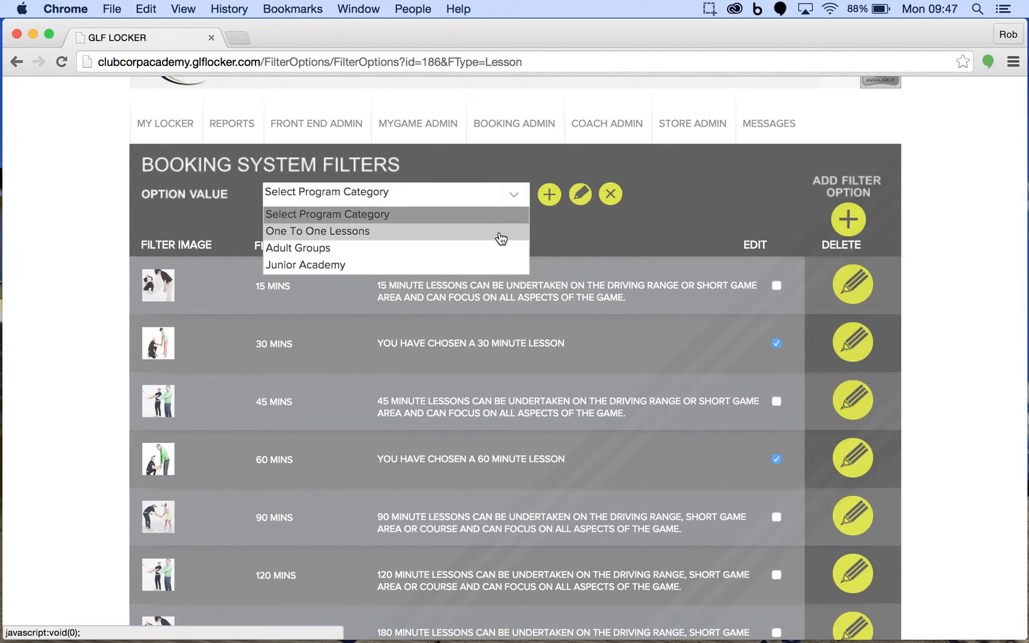
{"action": "left_click", "coordinate": [498, 249]}
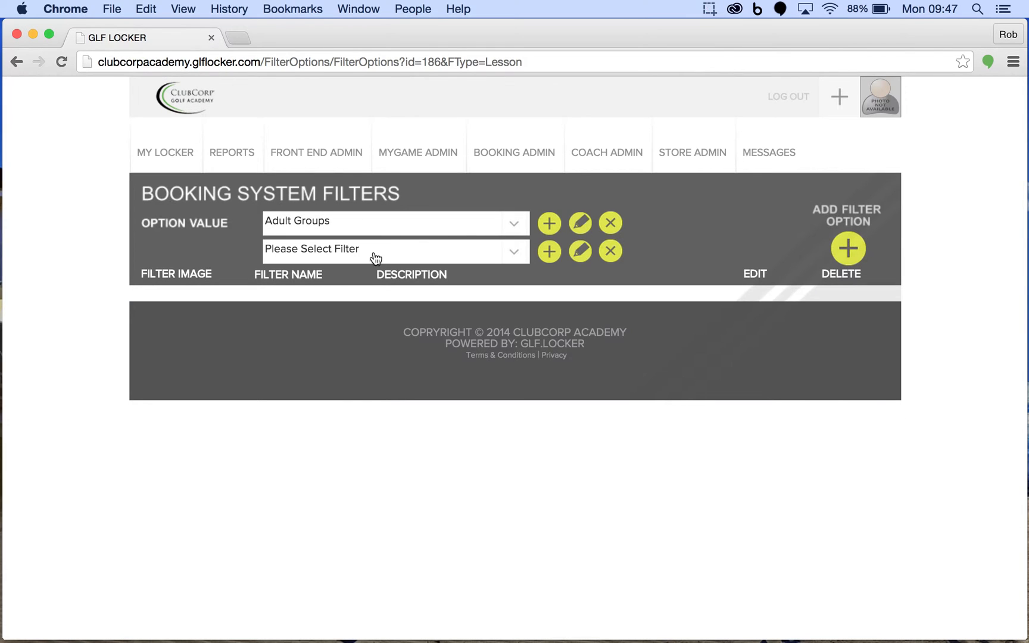
{"action": "left_click", "coordinate": [513, 256]}
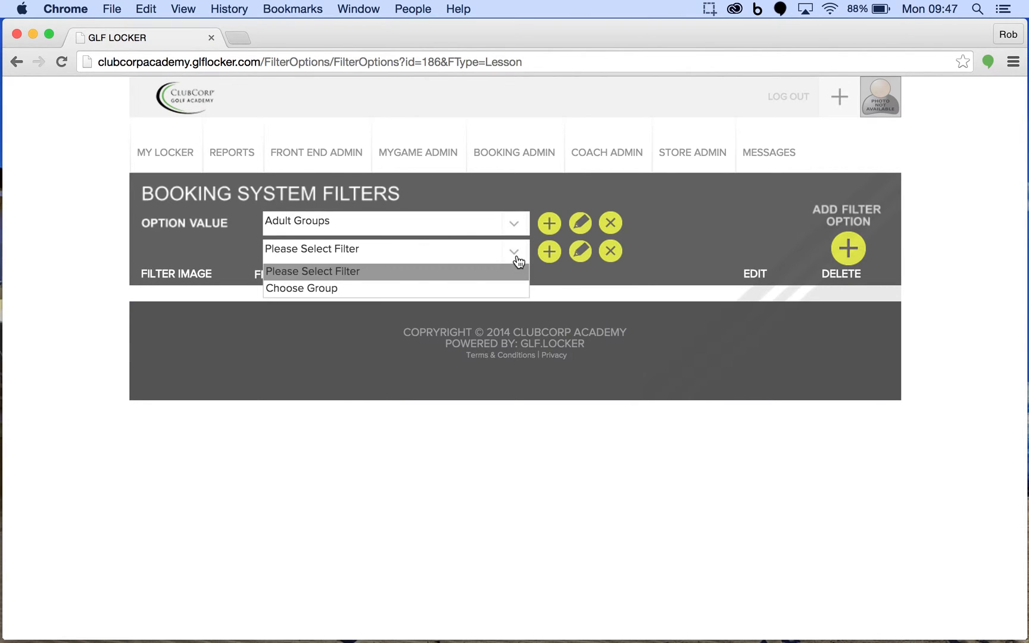
{"action": "left_click", "coordinate": [469, 291]}
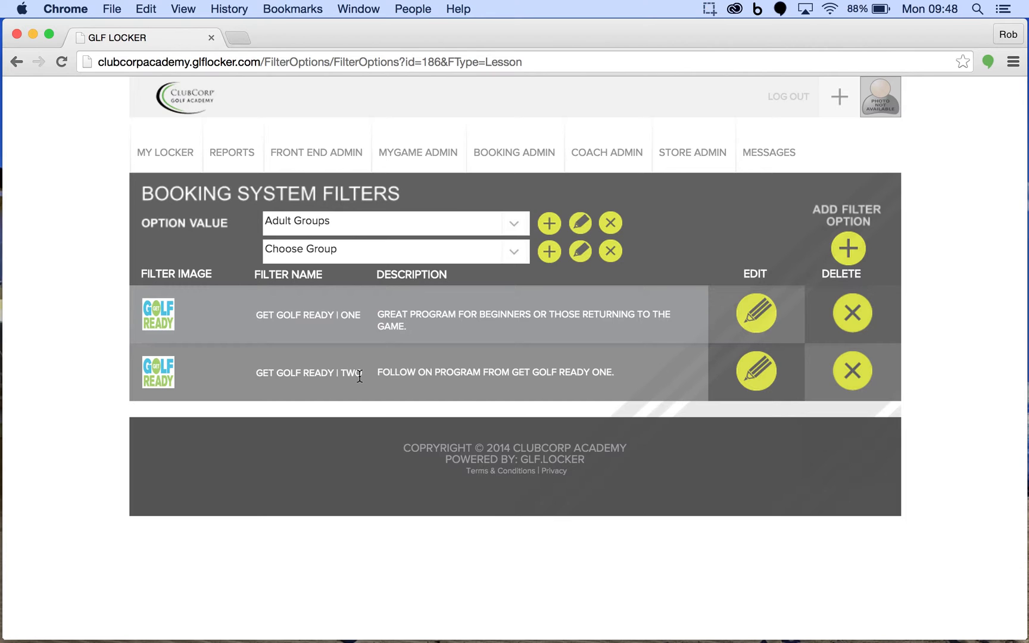
Add a program category named Test Program with description xyz and the repository picture of two walking golfers beside a man swinging, and save.
{"action": "left_click", "coordinate": [515, 229]}
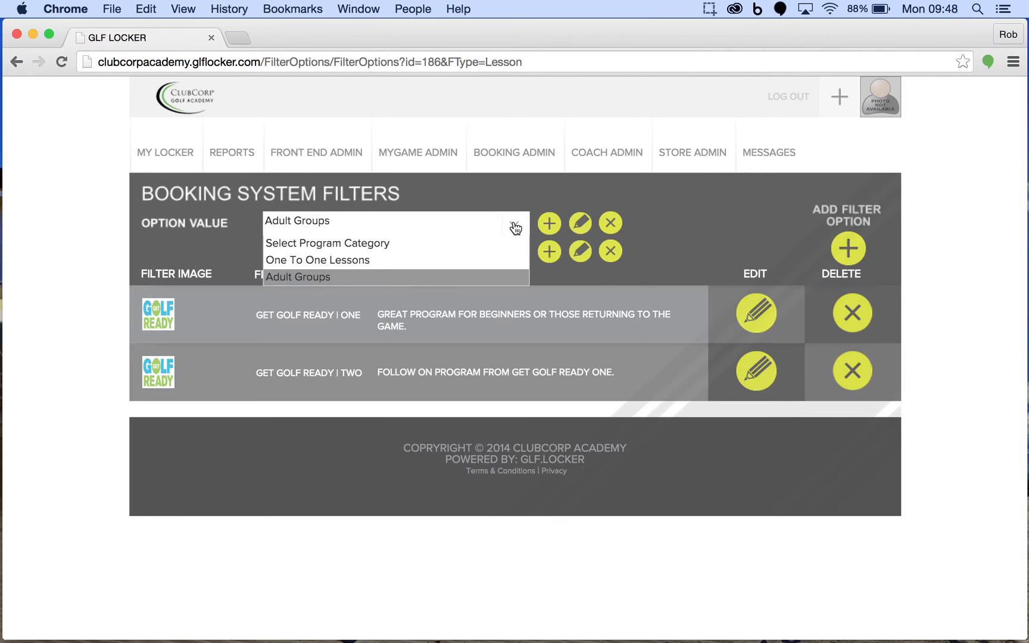
{"action": "left_click", "coordinate": [493, 242]}
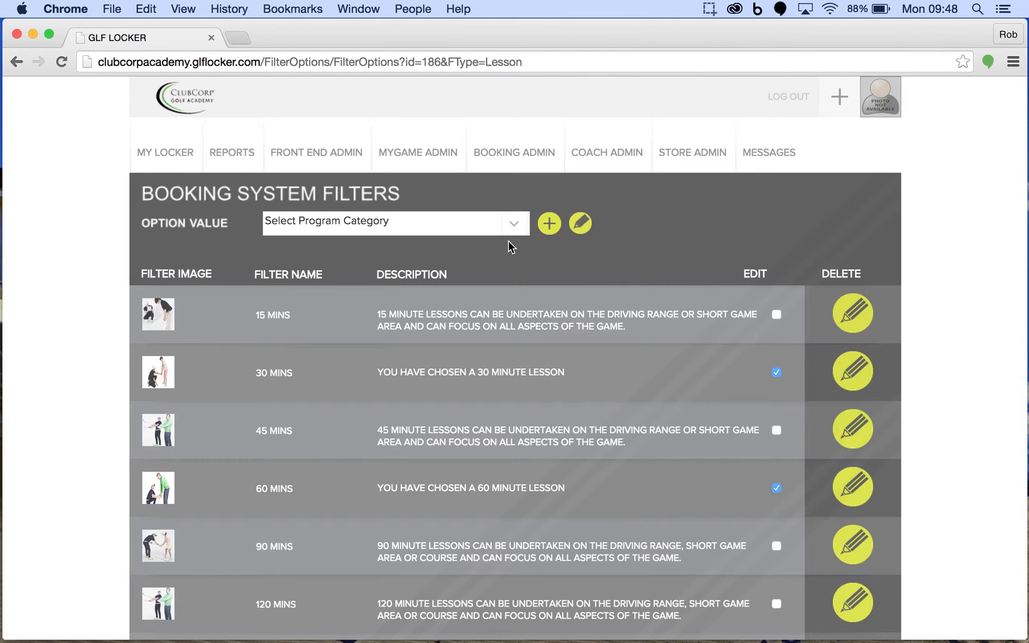
{"action": "left_click", "coordinate": [518, 234]}
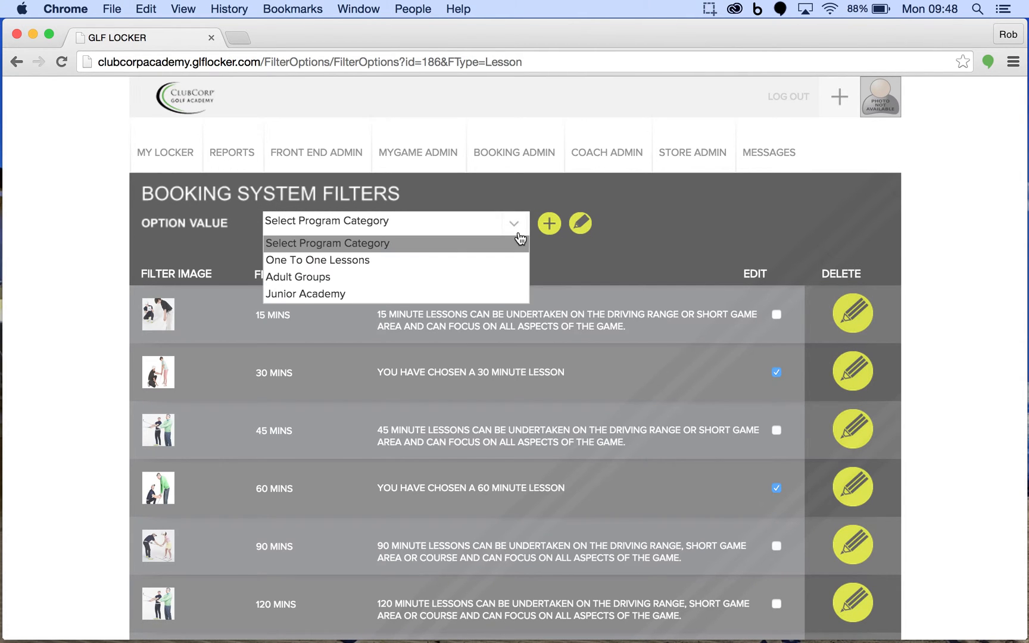
{"action": "left_click", "coordinate": [492, 239]}
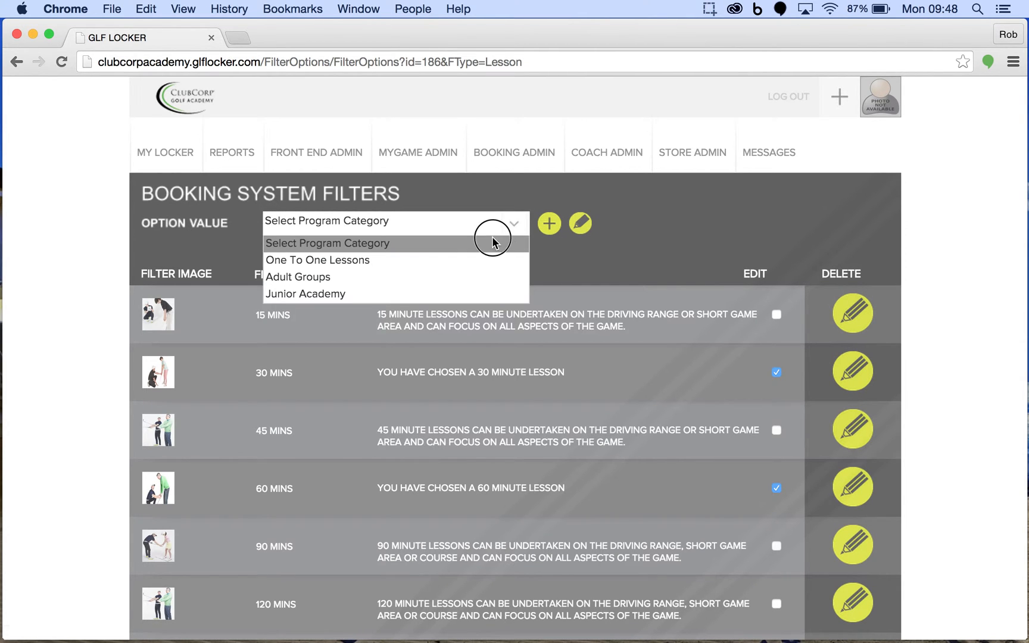
{"action": "left_click", "coordinate": [548, 225]}
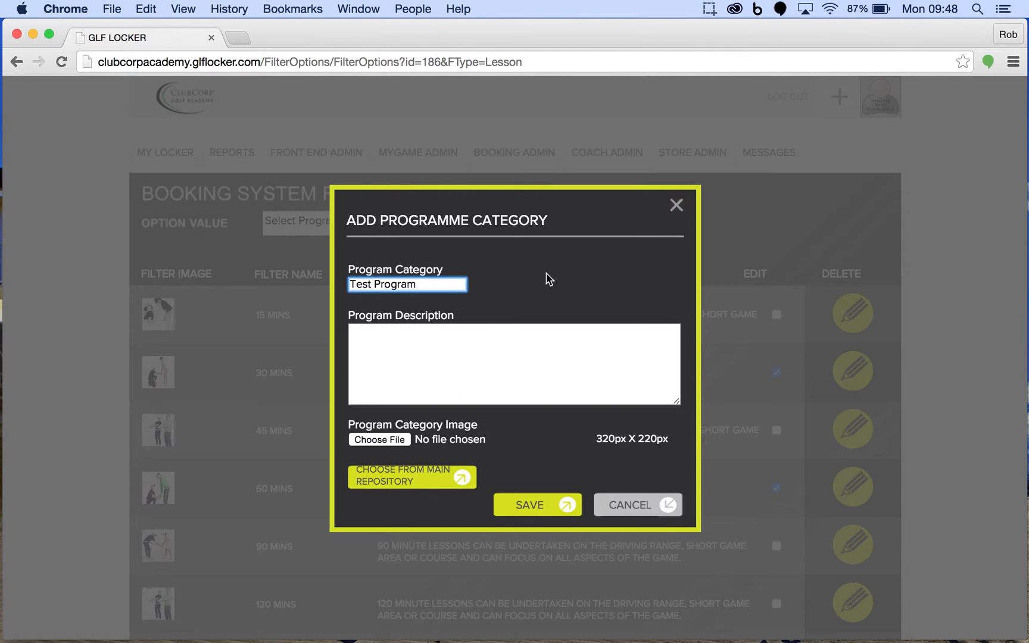
{"action": "left_click", "coordinate": [532, 347]}
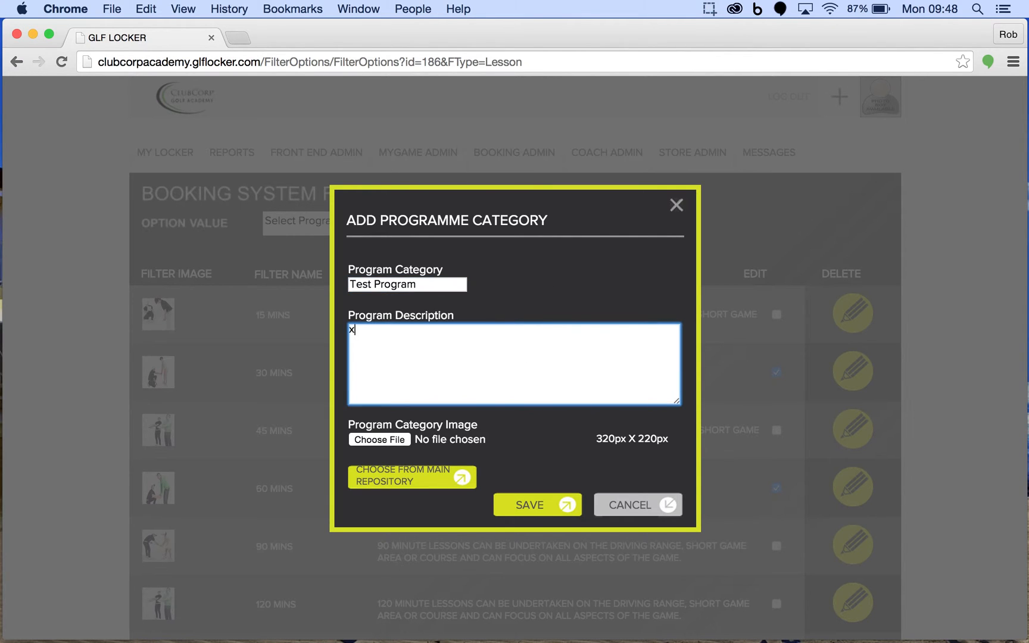
{"action": "left_click", "coordinate": [434, 485]}
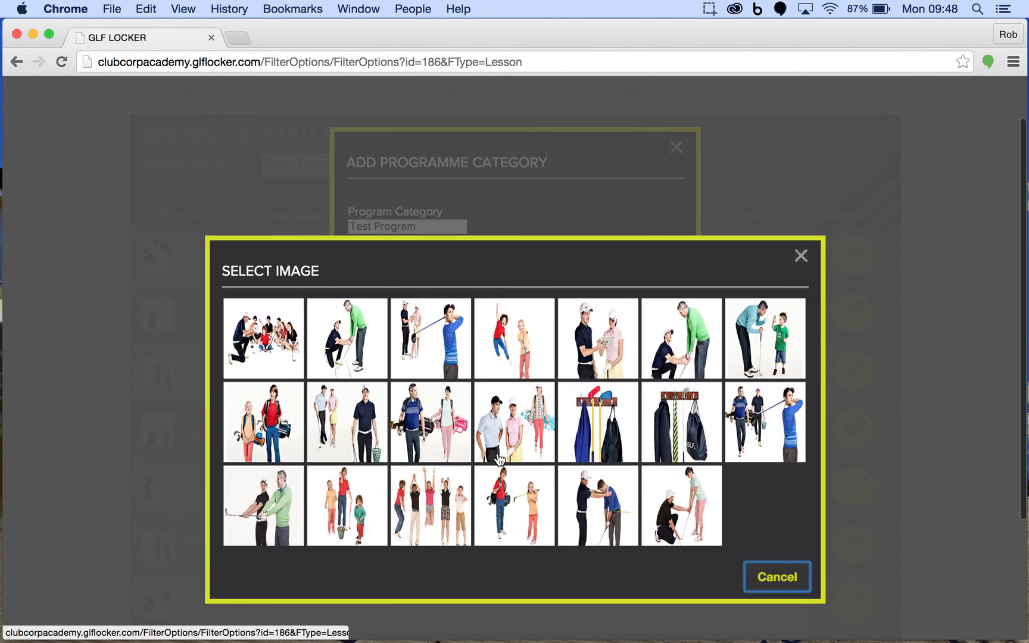
{"action": "left_click", "coordinate": [770, 419]}
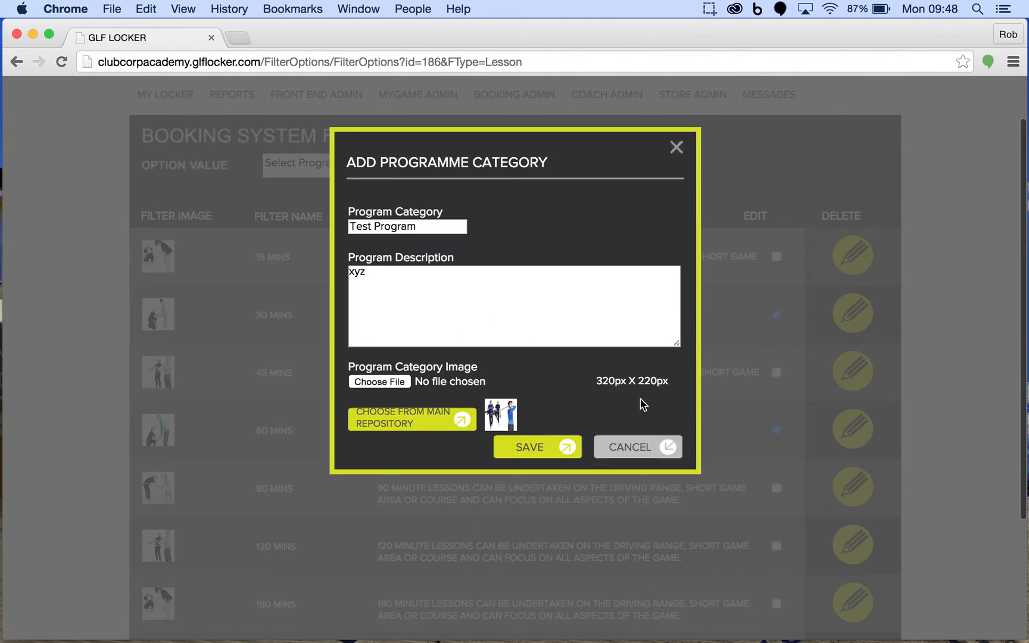
{"action": "left_click", "coordinate": [547, 448]}
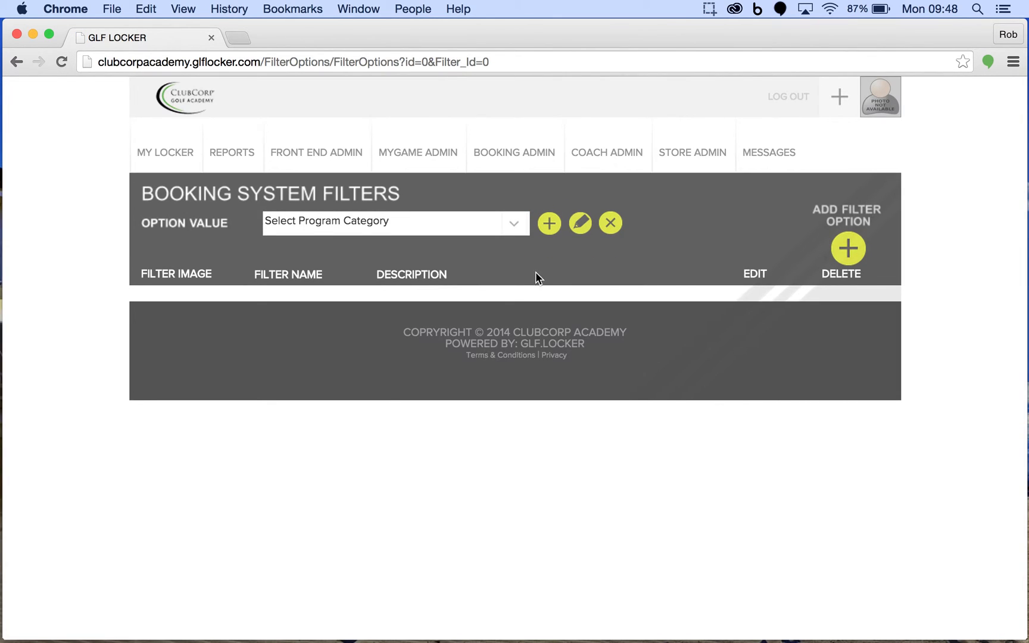
Add a filter named Choose Test Program type to the Test Program category and save it.
{"action": "left_click", "coordinate": [515, 233]}
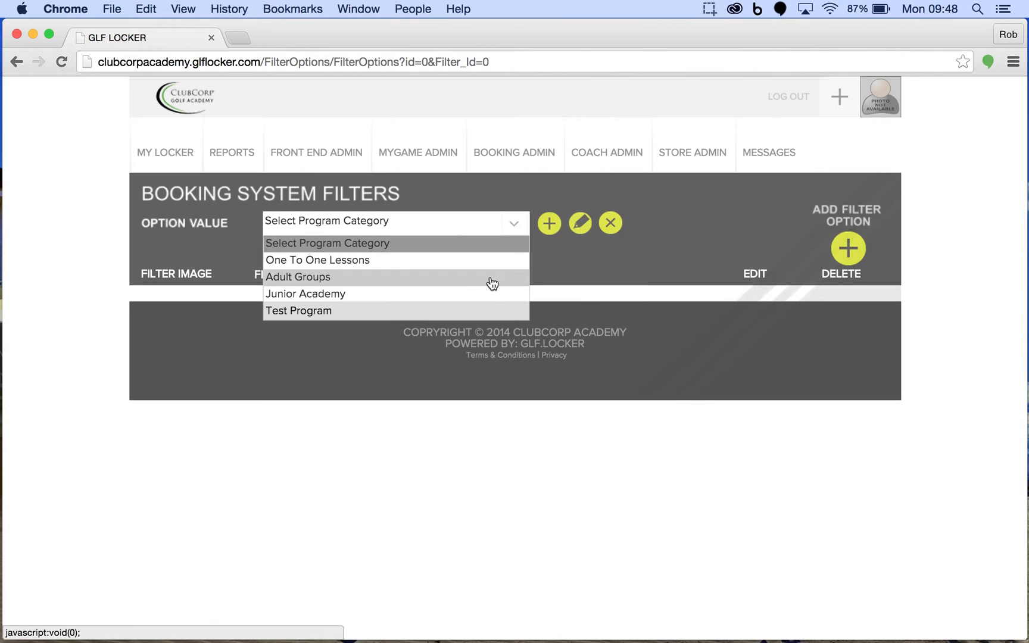
{"action": "left_click", "coordinate": [481, 319]}
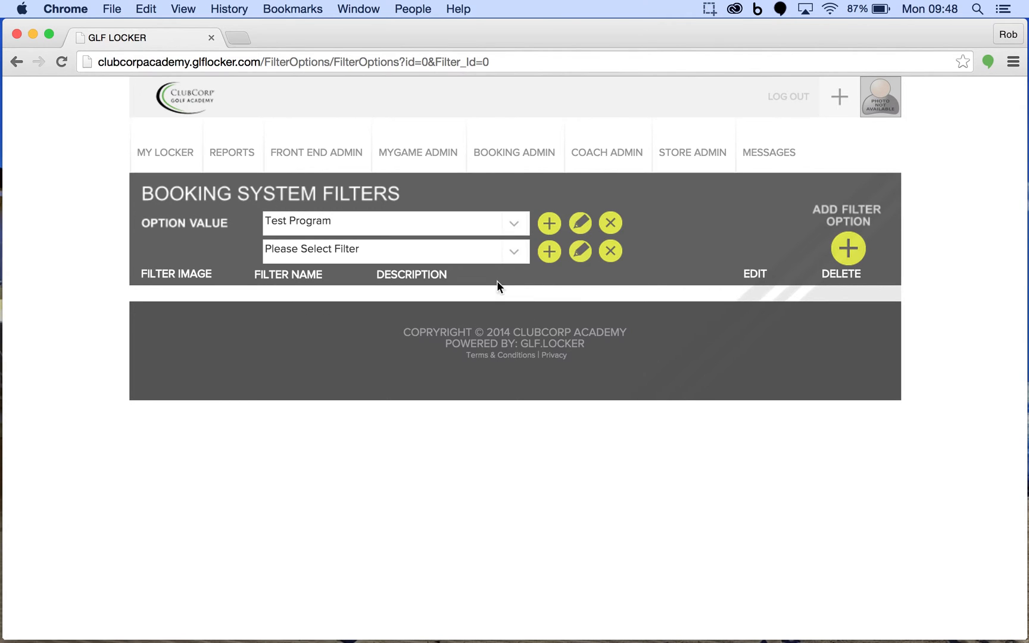
{"action": "left_click", "coordinate": [549, 252]}
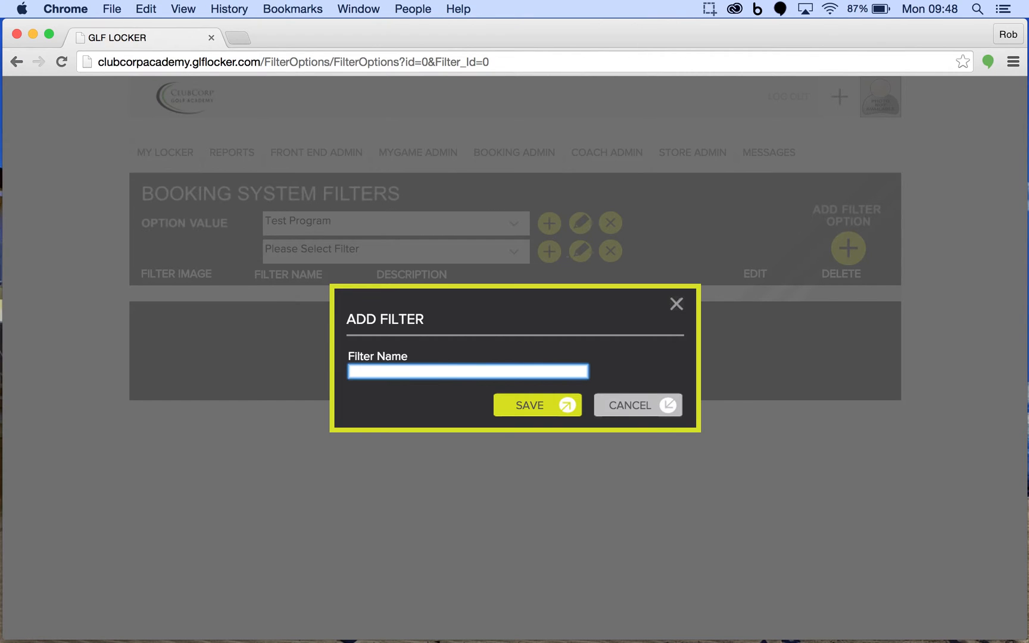
{"action": "type", "text": "Choose"}
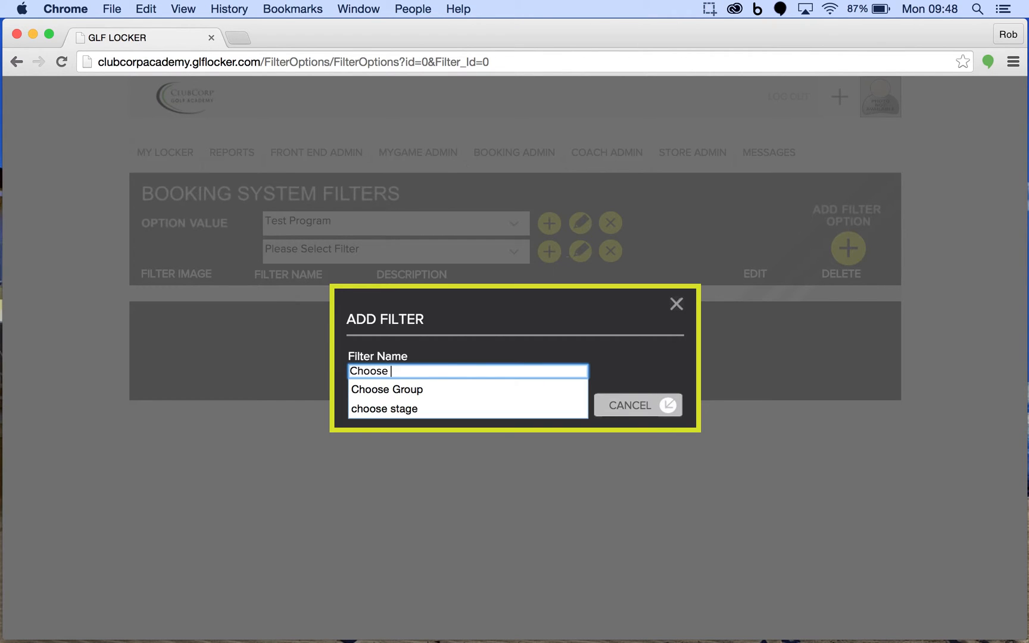
{"action": "type", "text": "T"}
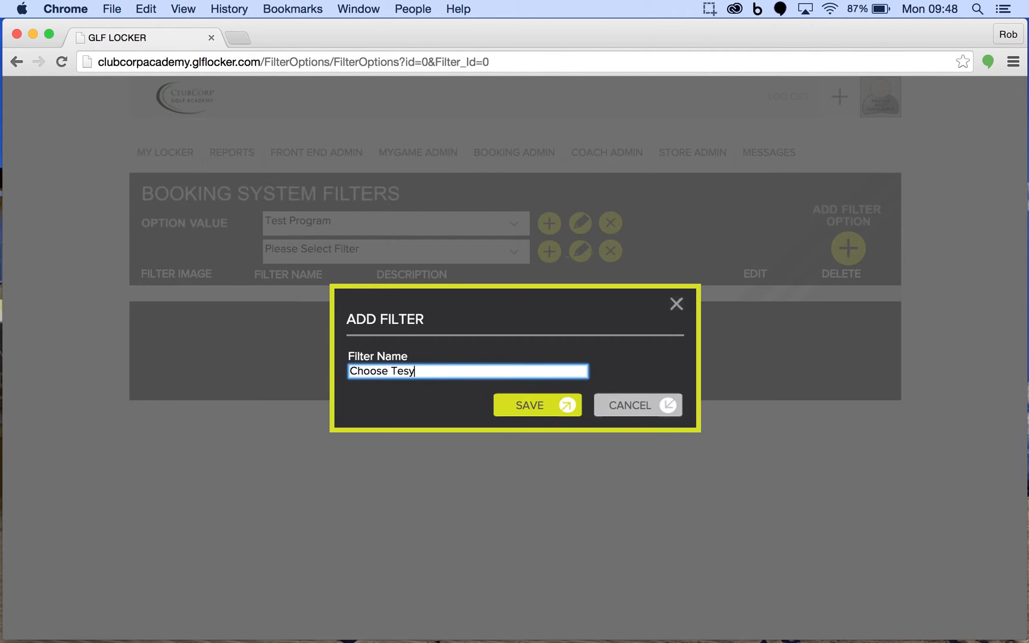
{"action": "type", "text": "est Program type"}
{"action": "left_click", "coordinate": [530, 407]}
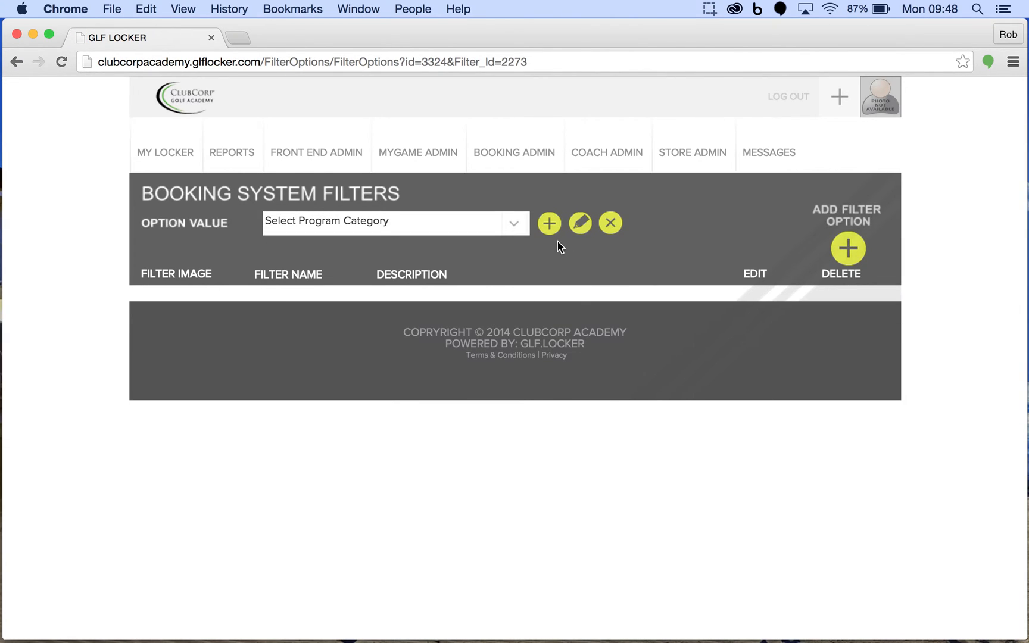
Add option Test Class 1 to the Choose Test Program type filter, with description Test and the repository picture of a couple behind a swinging man.
{"action": "left_click", "coordinate": [518, 225]}
{"action": "left_click", "coordinate": [492, 314]}
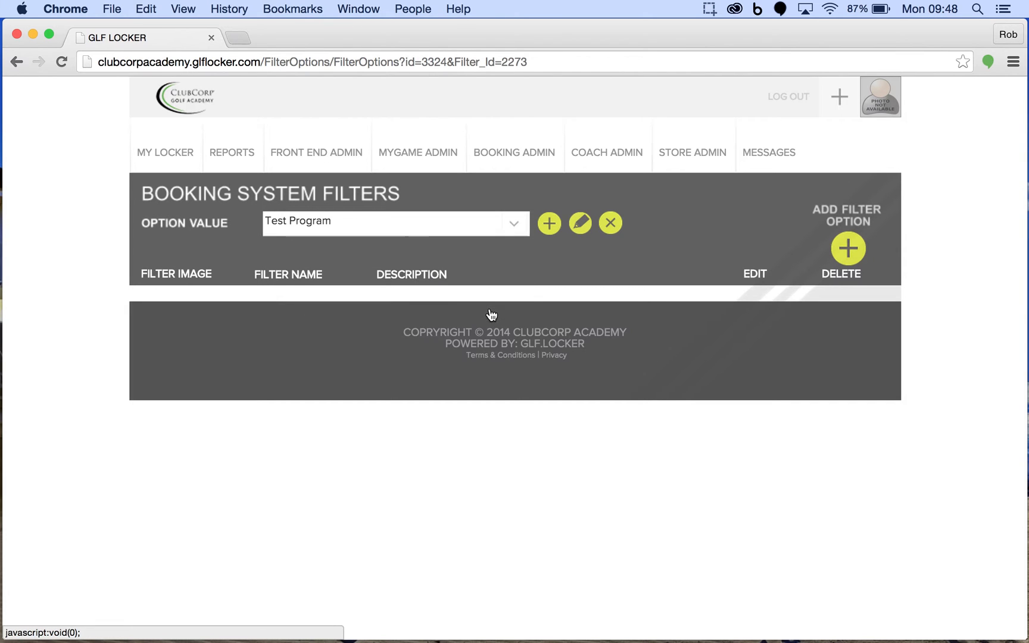
{"action": "left_click", "coordinate": [512, 255]}
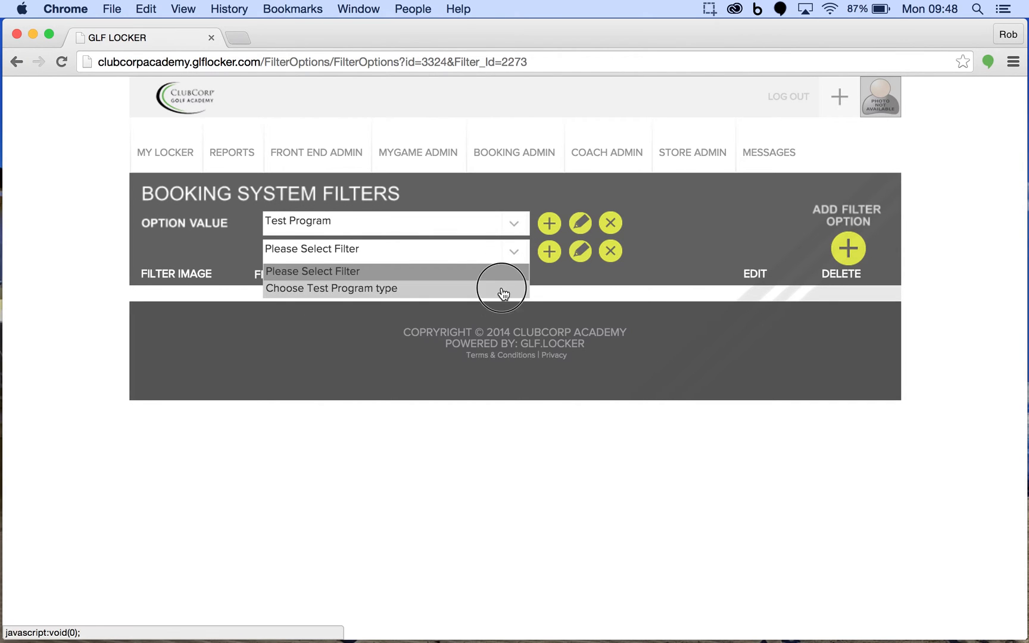
{"action": "left_click", "coordinate": [504, 288]}
{"action": "left_click", "coordinate": [848, 250]}
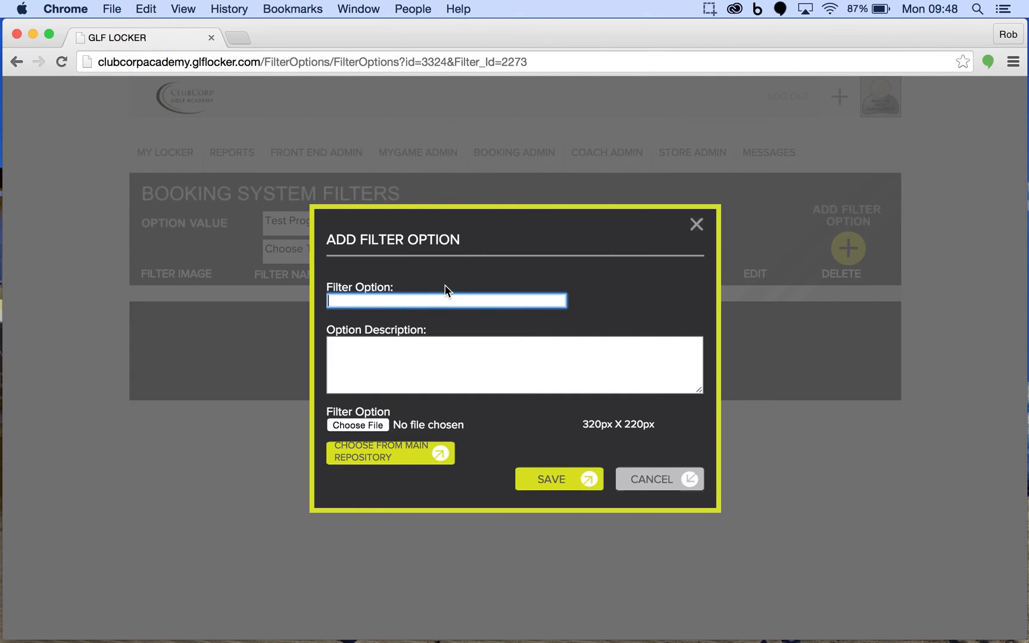
{"action": "type", "text": "Test Class 1"}
{"action": "left_click", "coordinate": [415, 361]}
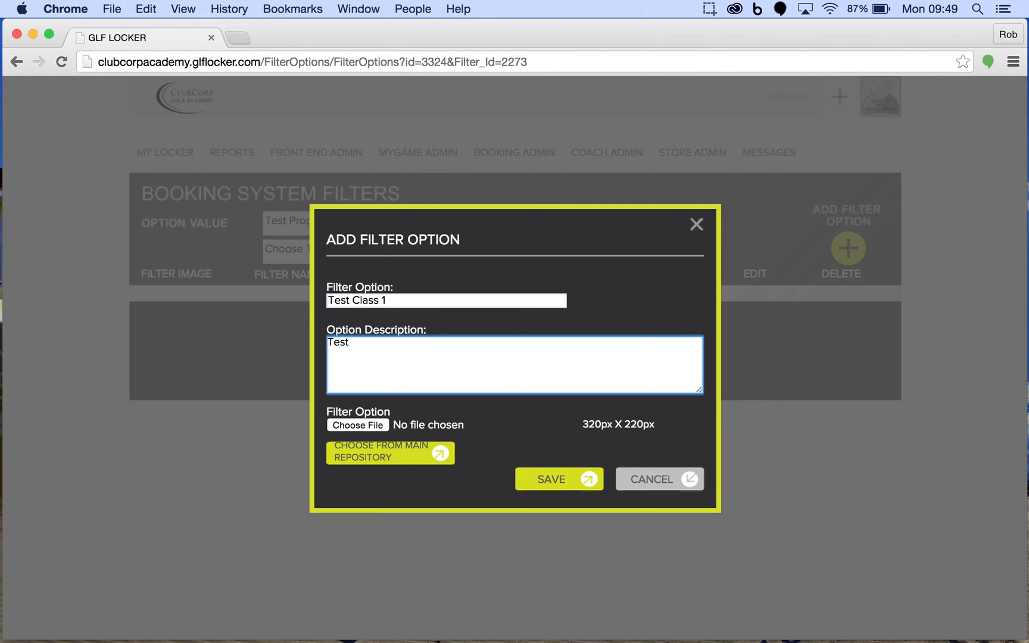
{"action": "left_click", "coordinate": [412, 453]}
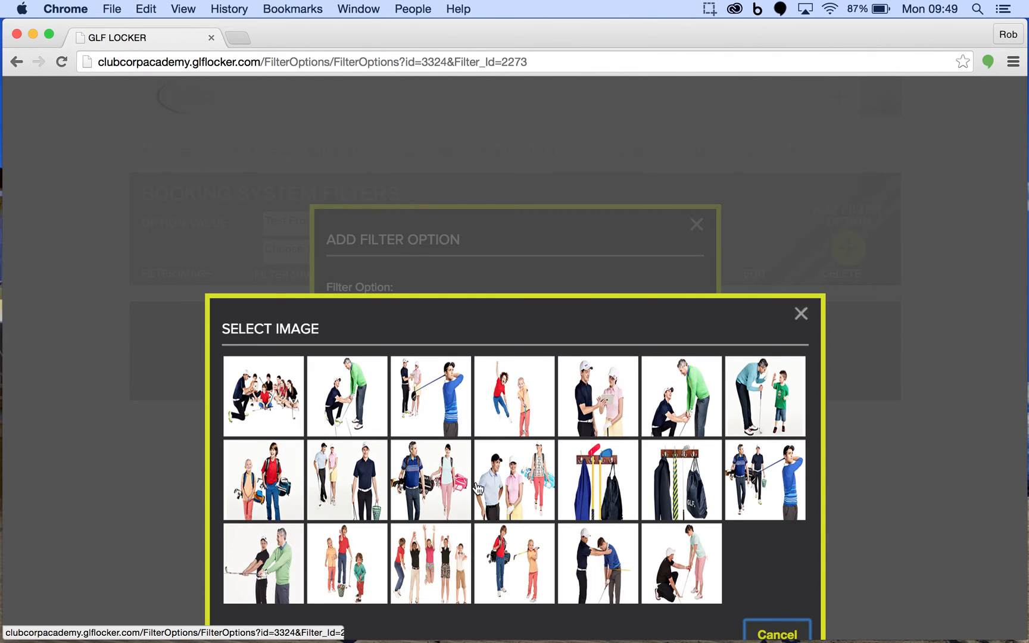
{"action": "left_click", "coordinate": [432, 399]}
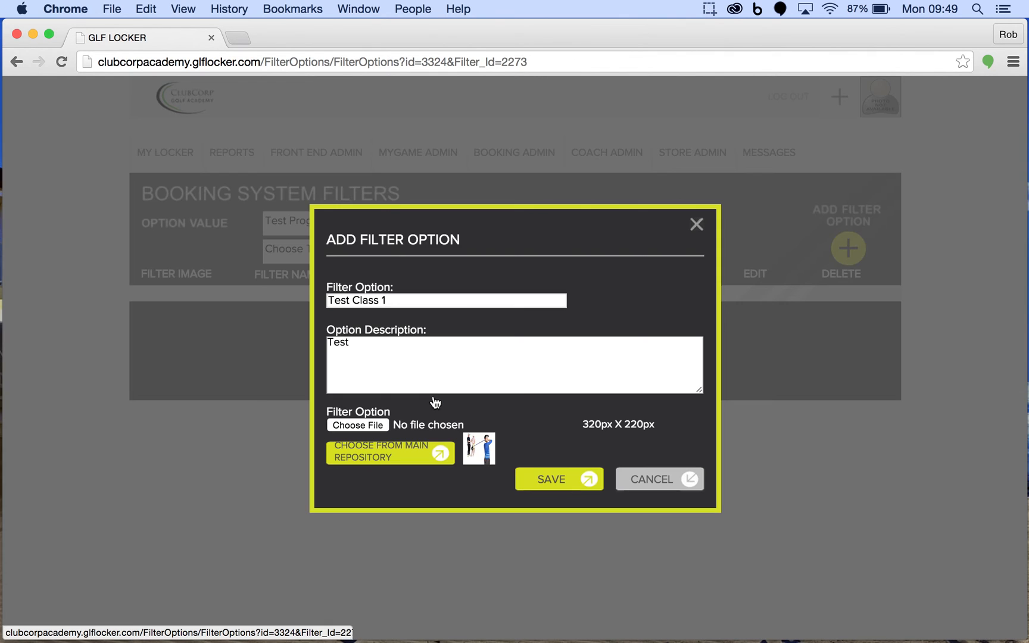
{"action": "left_click", "coordinate": [549, 486]}
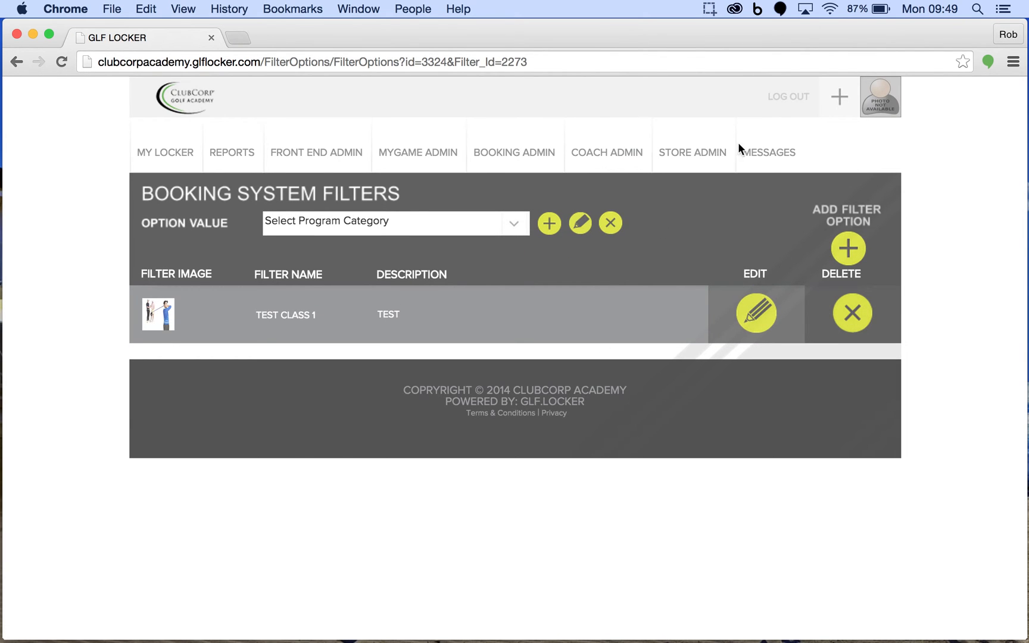
Log out and view the Test Program's details and programme options on the customer booking pages.
{"action": "left_click", "coordinate": [789, 98]}
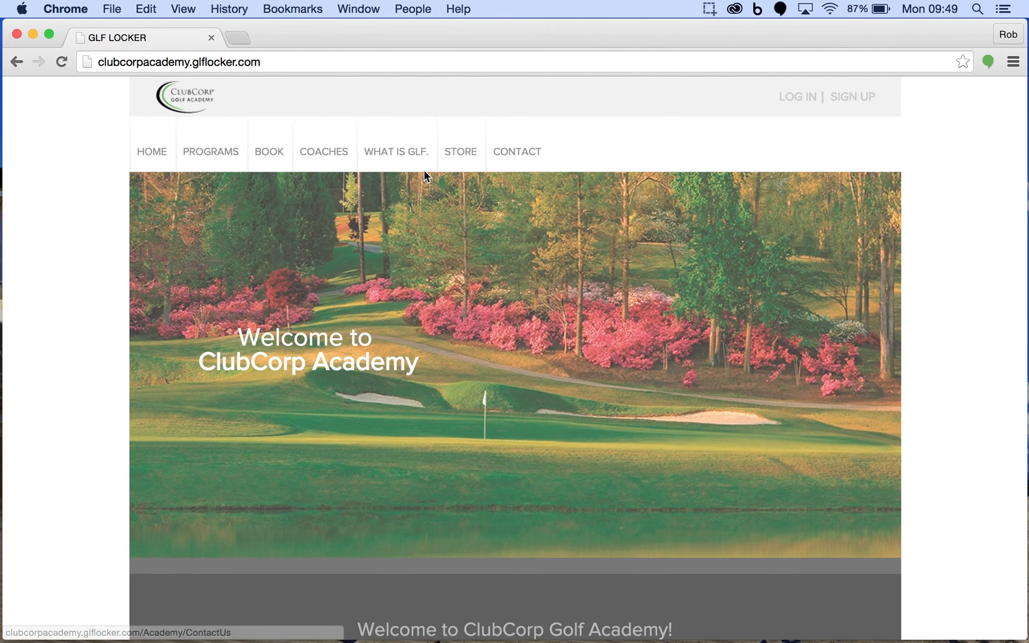
{"action": "left_click", "coordinate": [272, 155]}
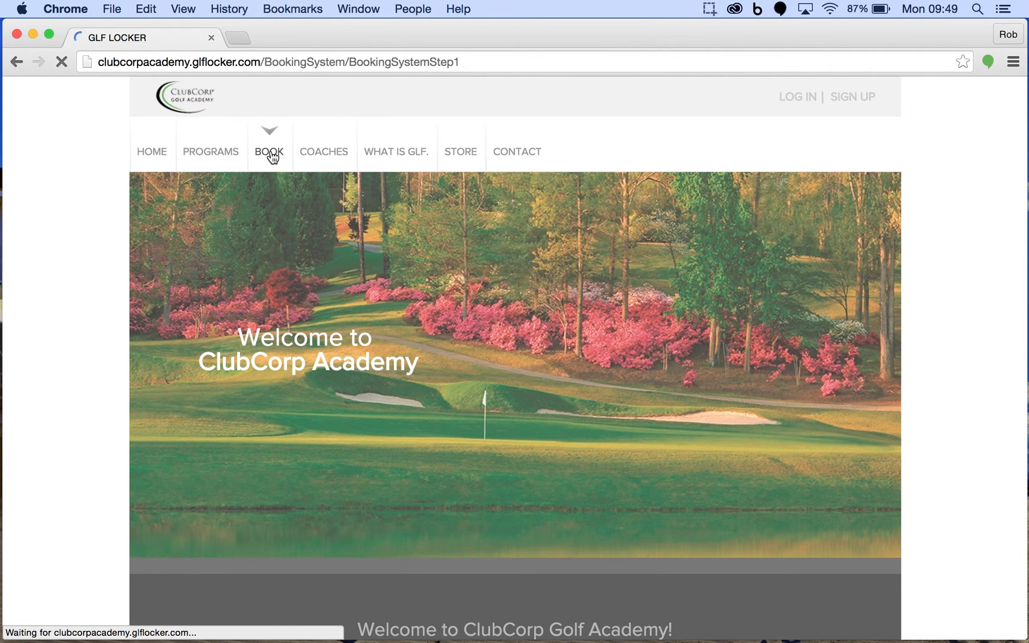
{"action": "scroll", "coordinate": [479, 473], "scroll_direction": "down", "scroll_amount": 5}
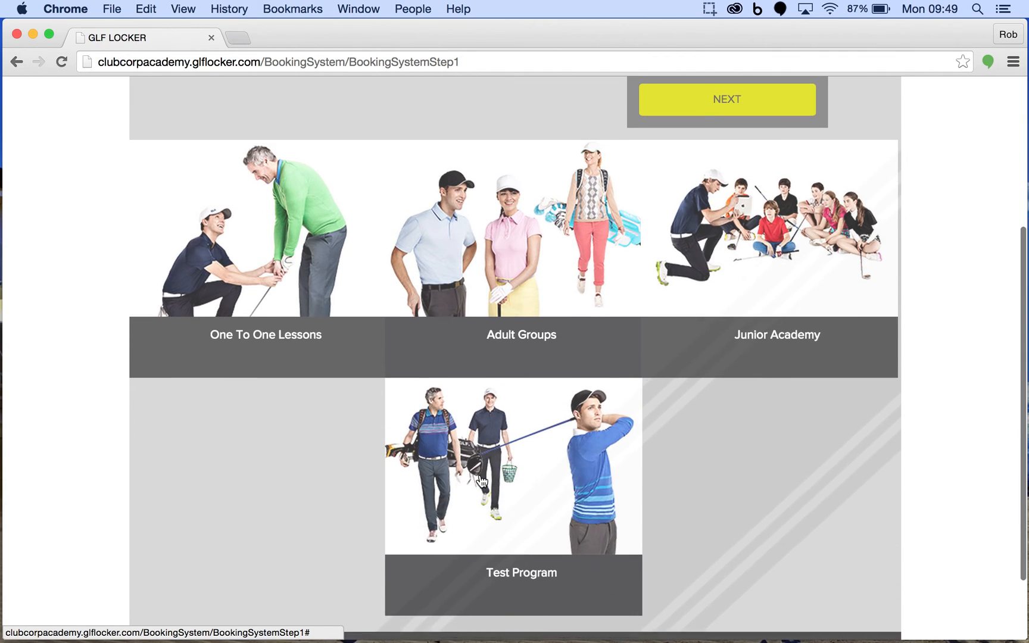
{"action": "scroll", "coordinate": [481, 481], "scroll_direction": "down", "scroll_amount": 2}
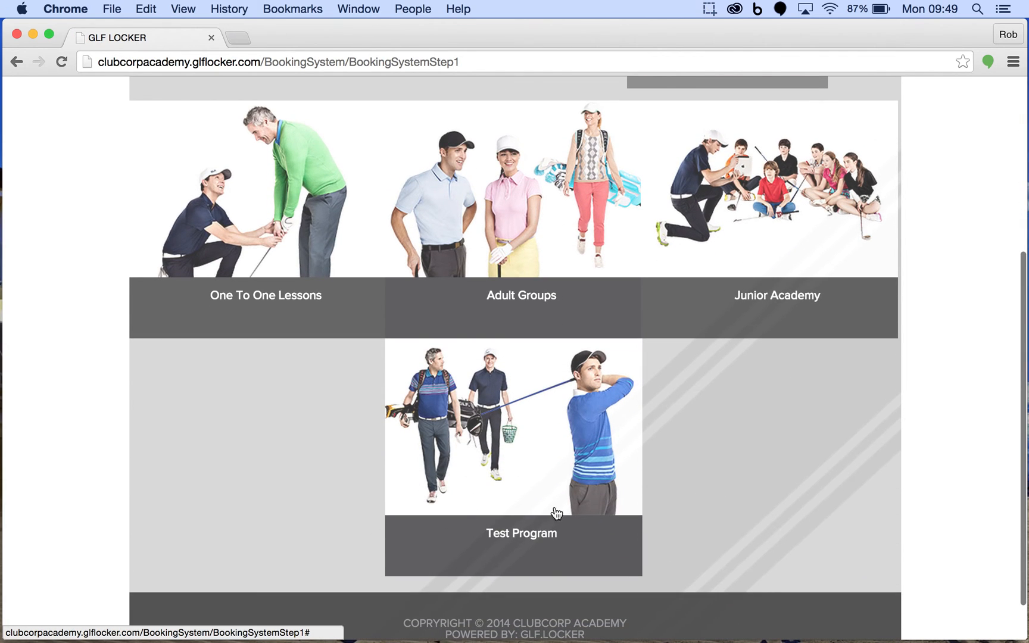
{"action": "left_click", "coordinate": [480, 446]}
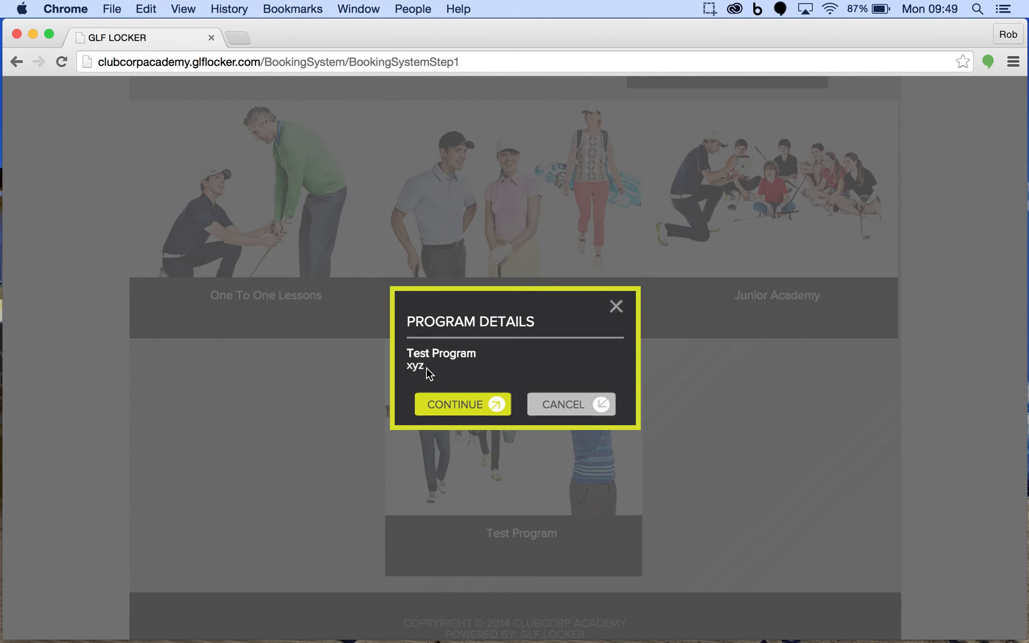
{"action": "left_click", "coordinate": [434, 409]}
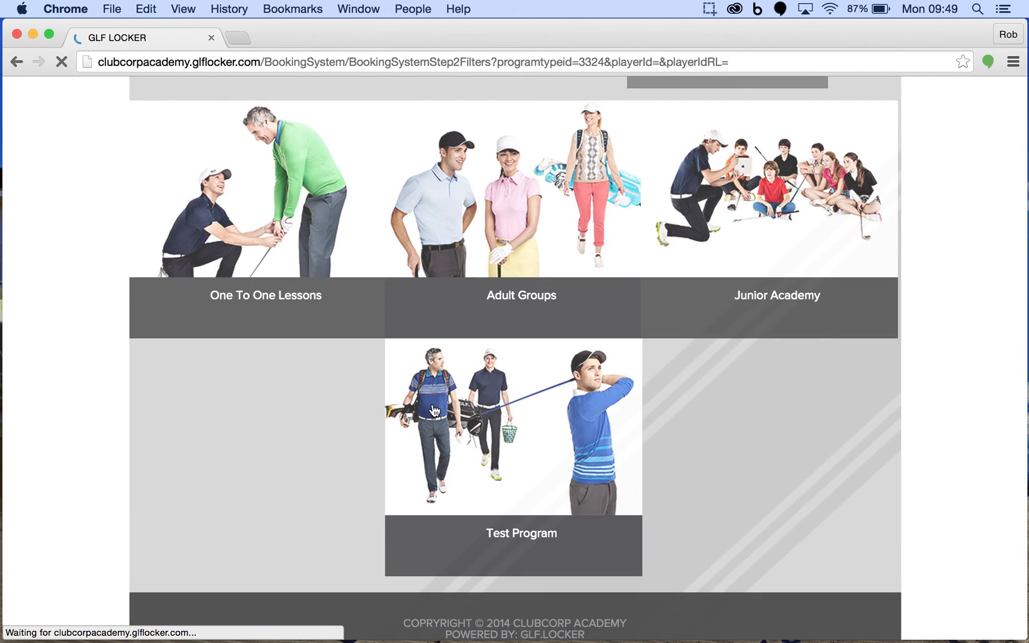
{"action": "scroll", "coordinate": [433, 410], "scroll_direction": "down", "scroll_amount": 3}
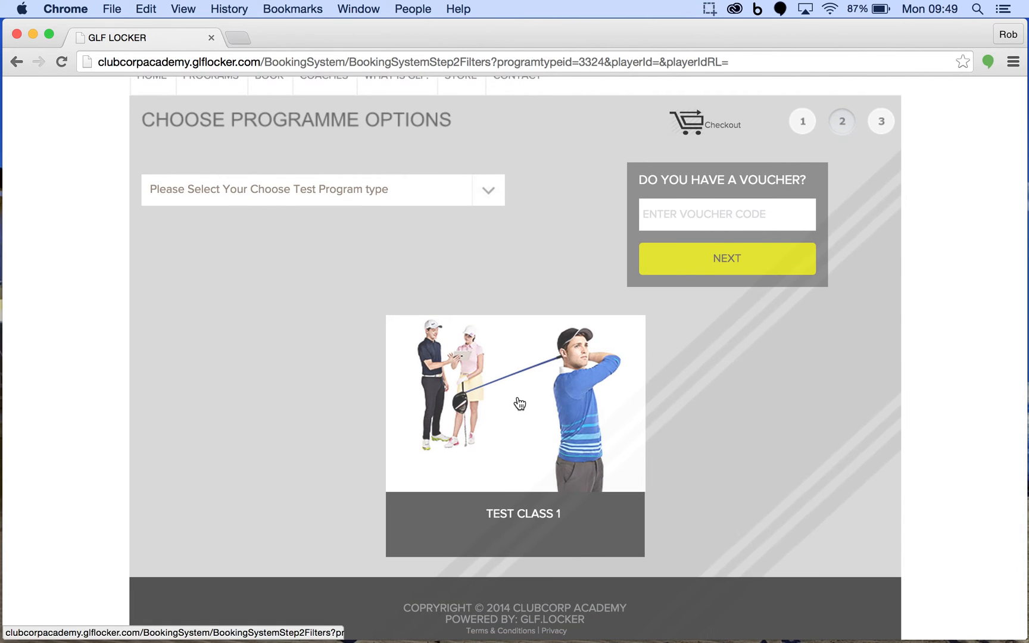
{"action": "scroll", "coordinate": [519, 403], "scroll_direction": "up", "scroll_amount": 3}
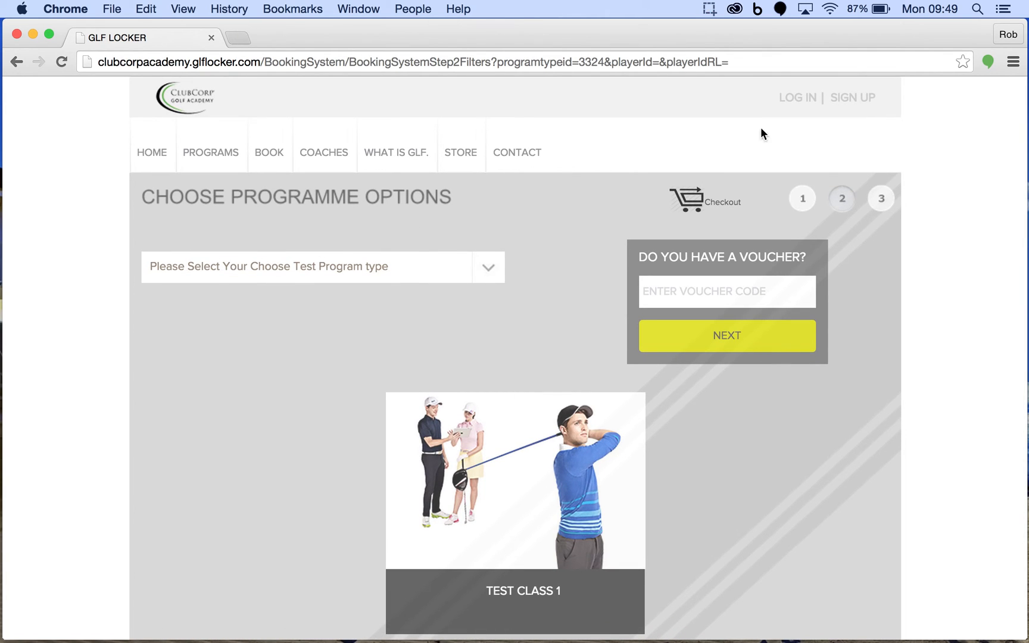
Log in to the academy site with the academy manager's user name and account password.
{"action": "left_click", "coordinate": [799, 98]}
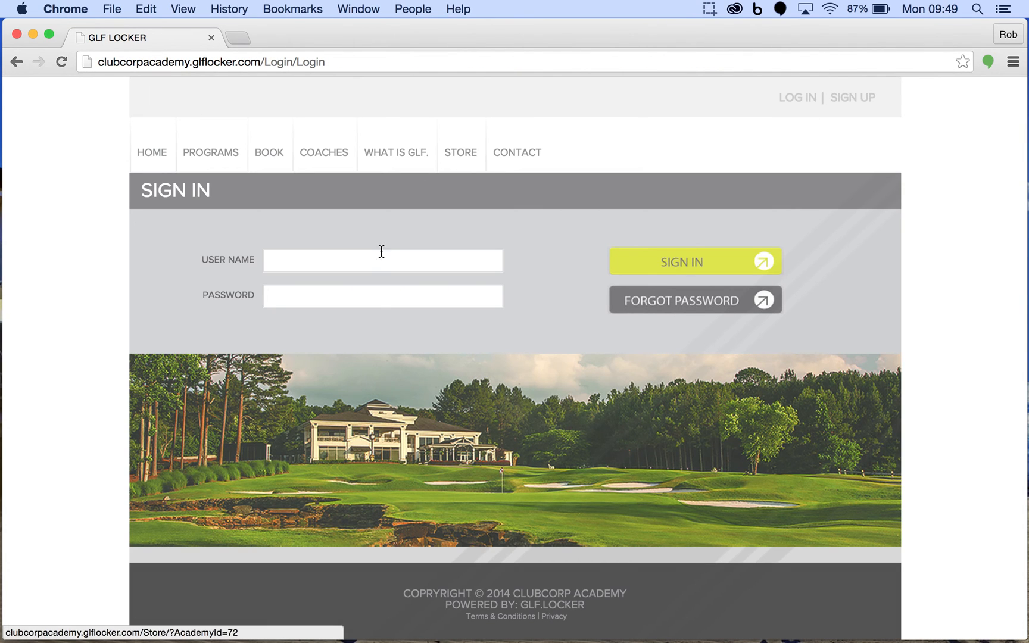
{"action": "left_click", "coordinate": [373, 262]}
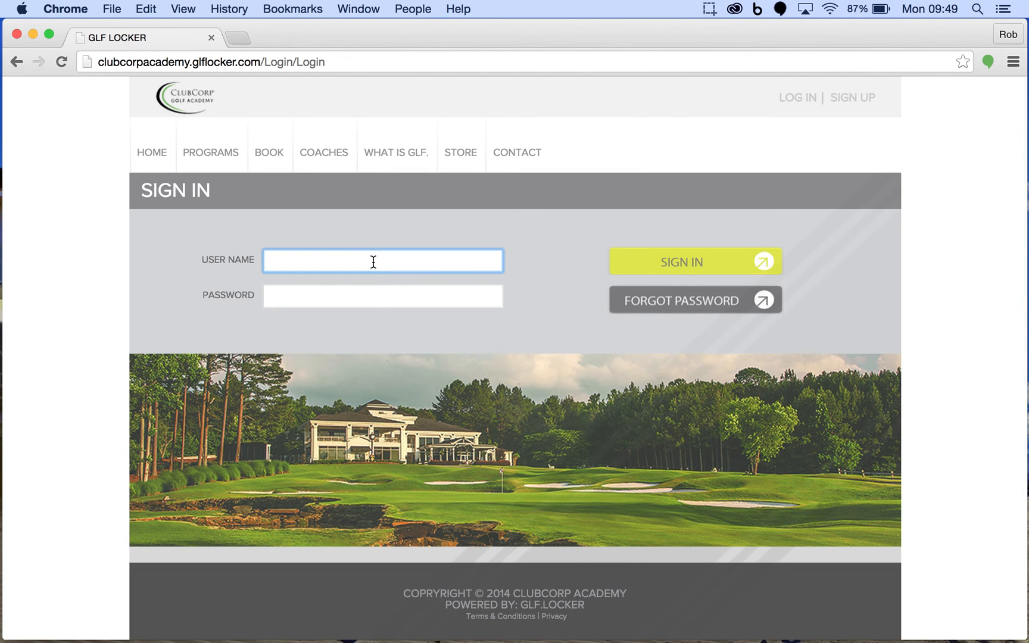
{"action": "type", "text": "club"}
{"action": "key", "text": "Down"}
{"action": "key", "text": "Return"}
{"action": "type", "text": "§"}
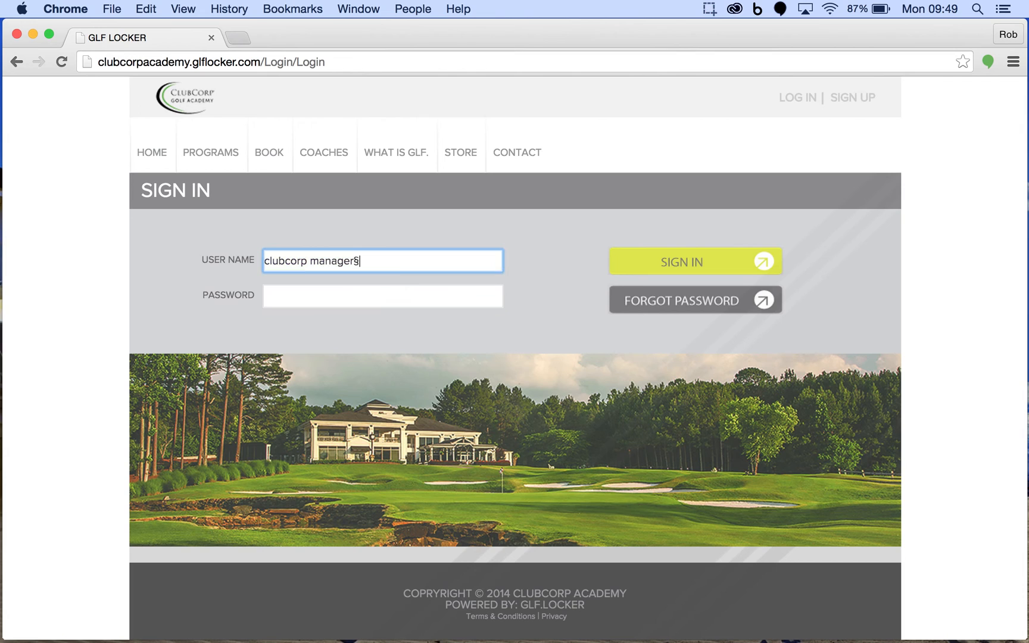
{"action": "key", "text": "Tab"}
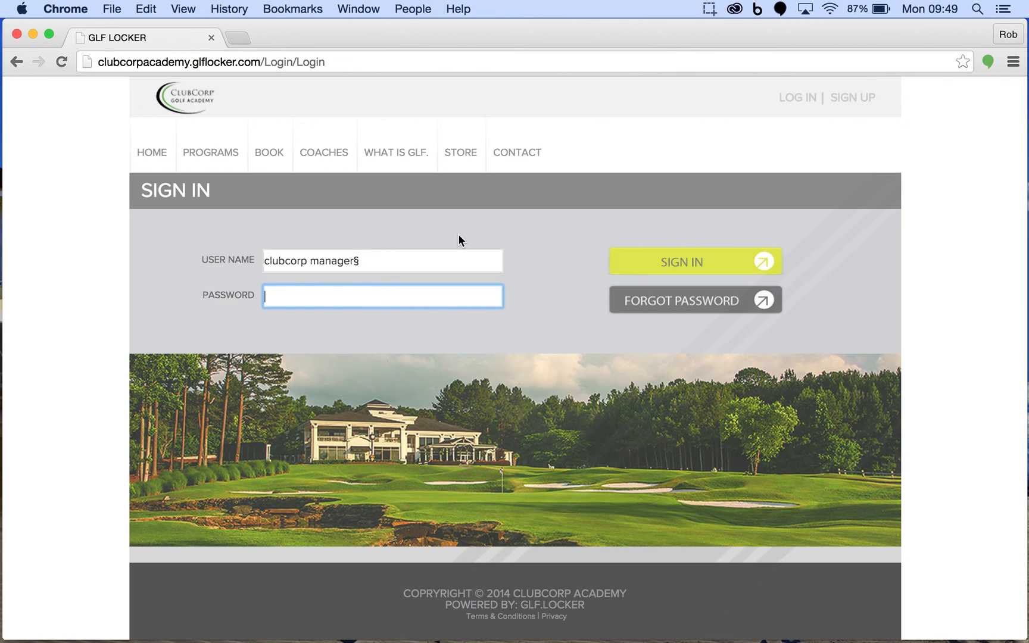
{"action": "left_click", "coordinate": [421, 257]}
{"action": "key", "text": "BackSpace"}
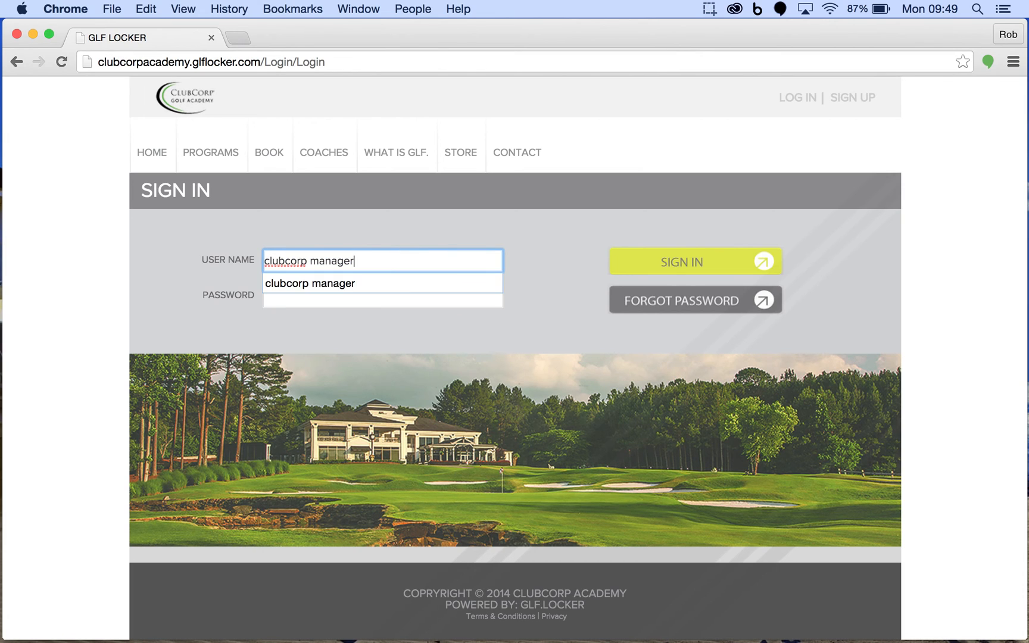
{"action": "left_click", "coordinate": [356, 283]}
{"action": "left_click", "coordinate": [332, 290]}
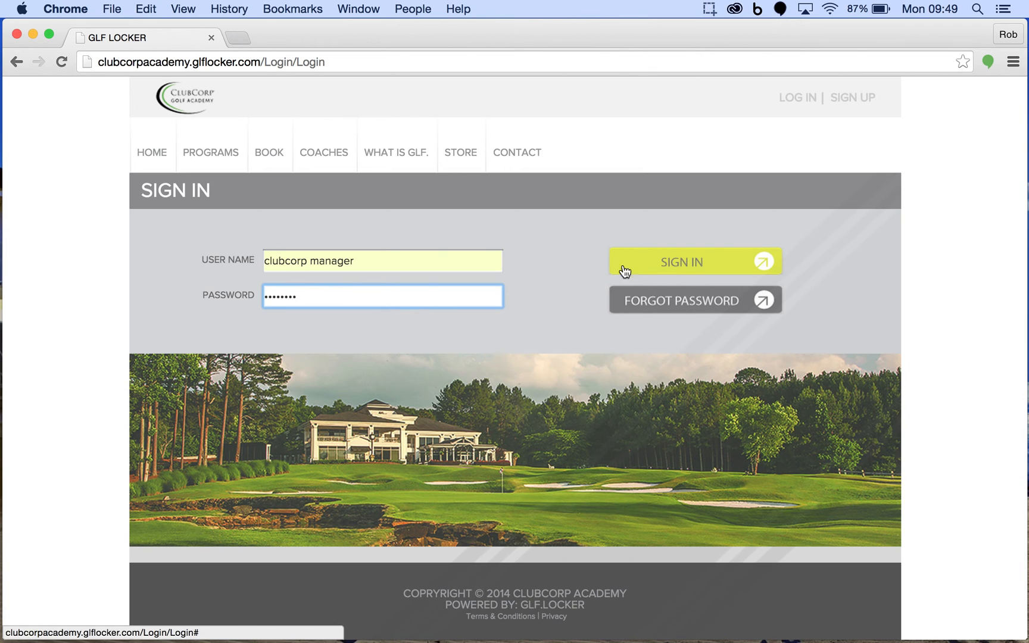
{"action": "left_click", "coordinate": [643, 260]}
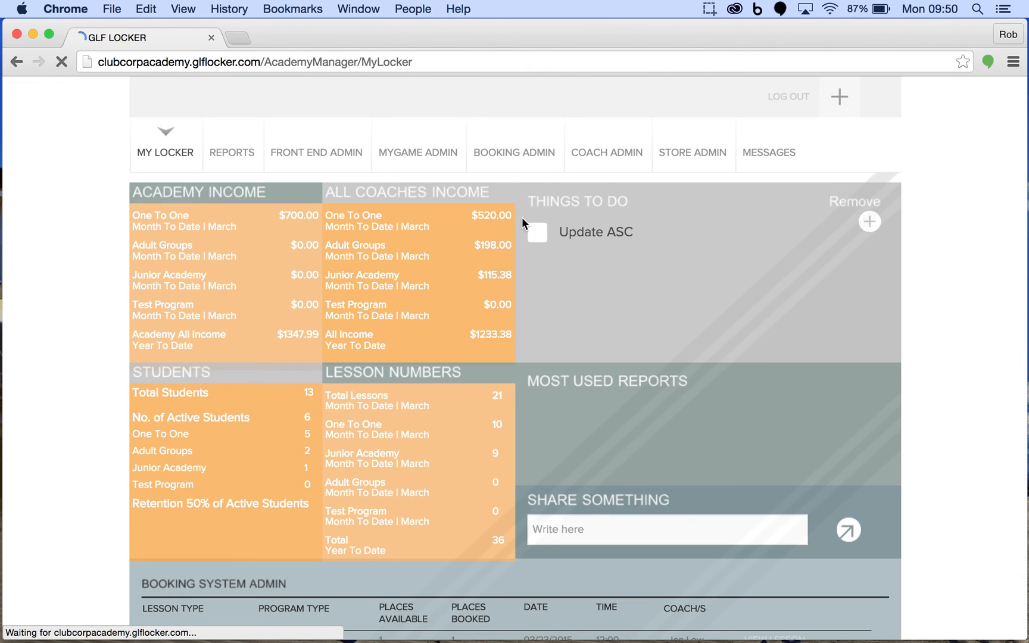
In Booking System Filters, list the options of Test Program's Choose Test Program type filter and view Test Class 1's edit form without saving.
{"action": "mouse_move", "coordinate": [510, 159]}
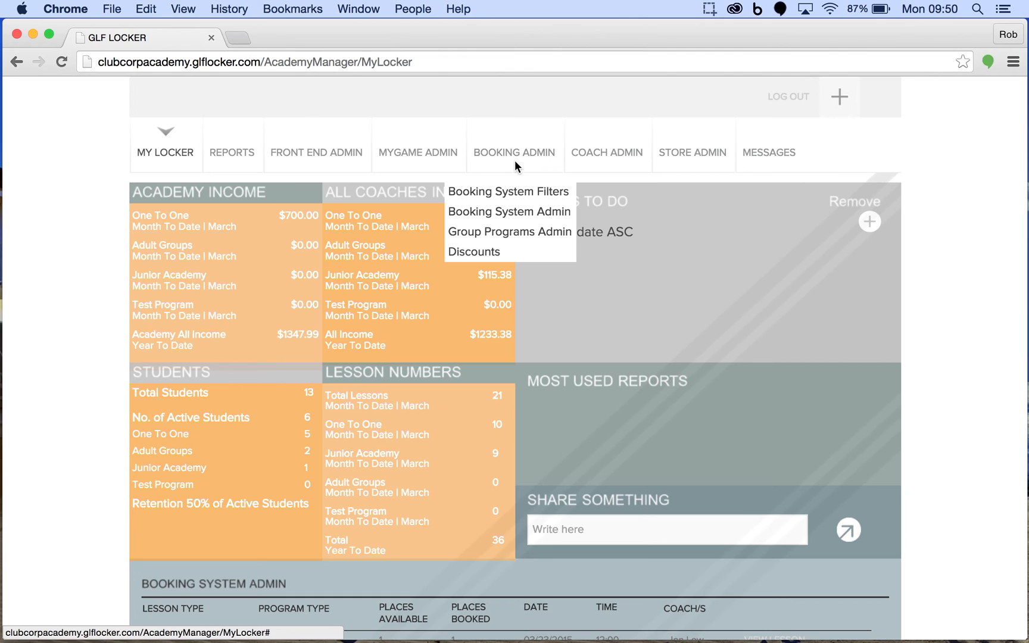
{"action": "left_click", "coordinate": [513, 194]}
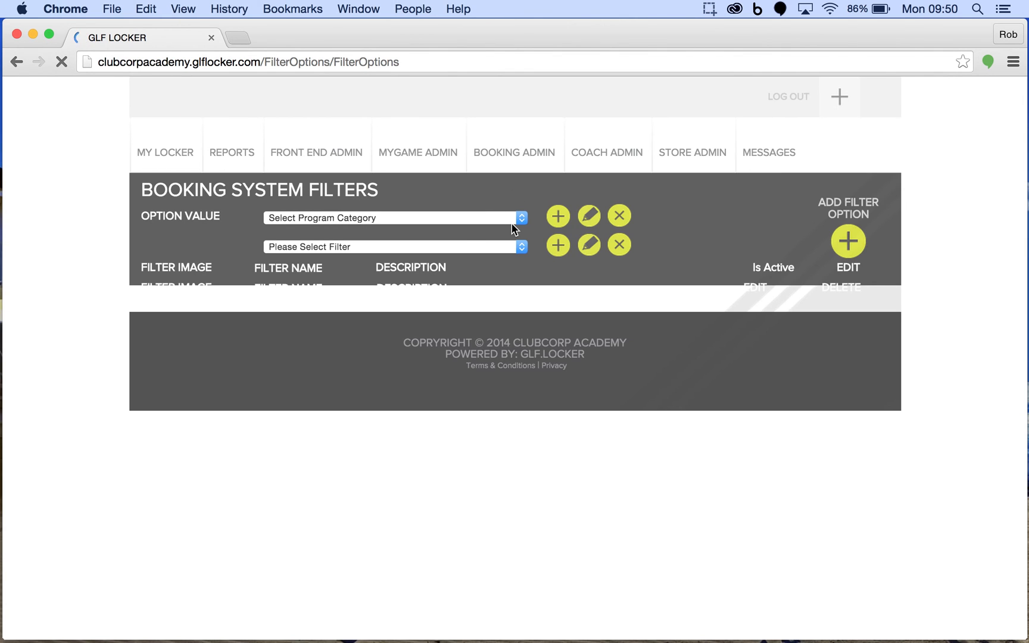
{"action": "left_click", "coordinate": [512, 228]}
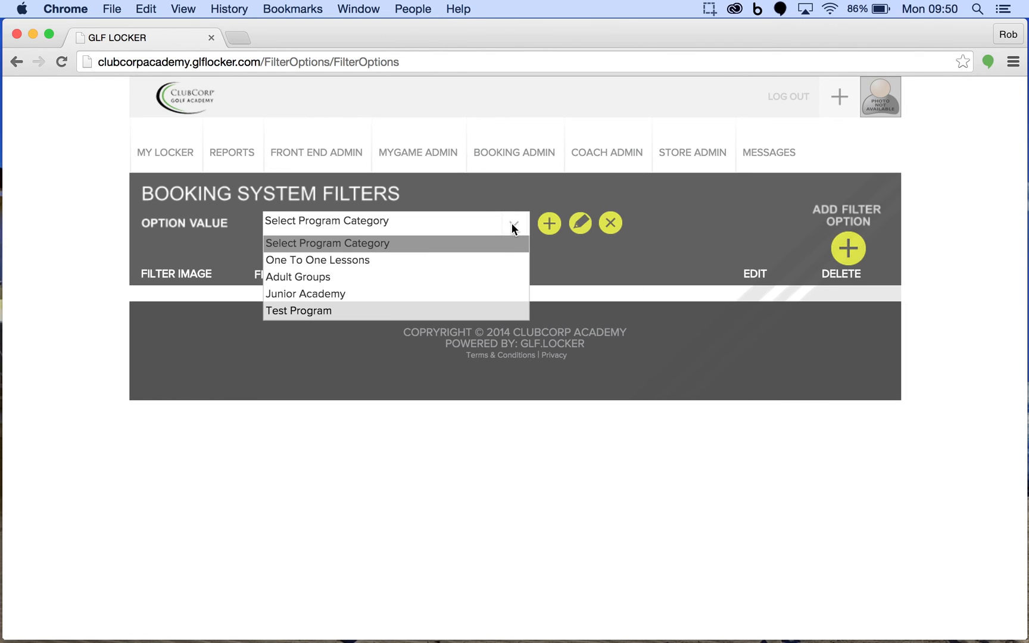
{"action": "left_click", "coordinate": [487, 311]}
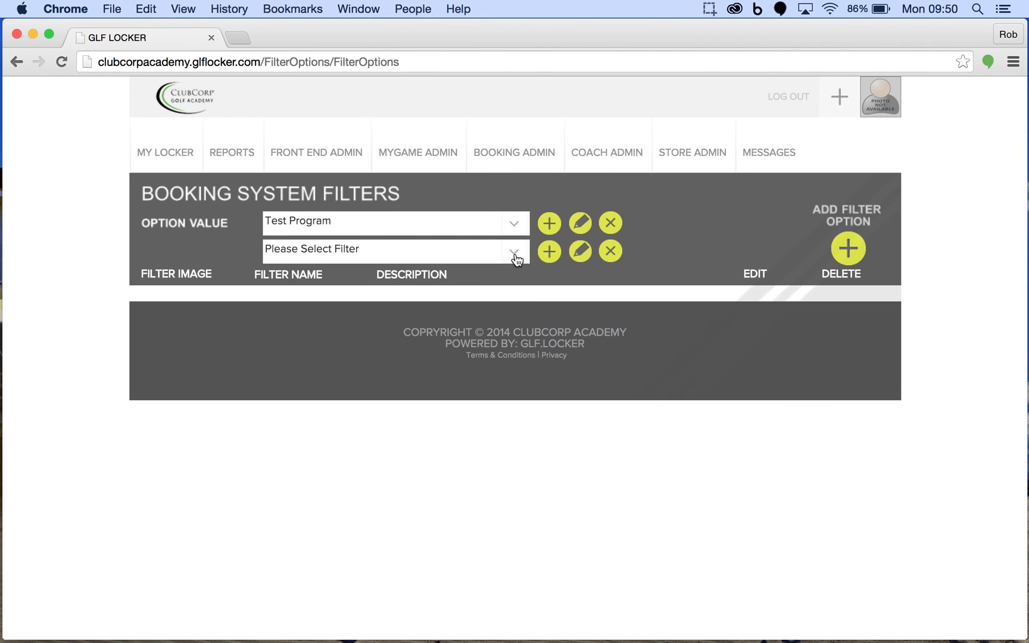
{"action": "left_click", "coordinate": [514, 255]}
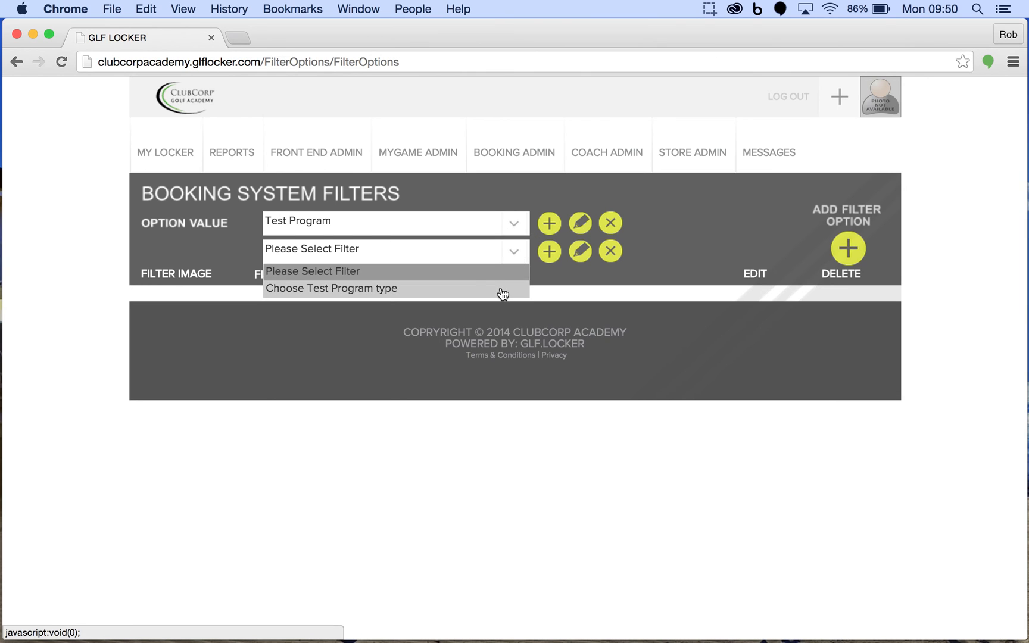
{"action": "left_click", "coordinate": [503, 289]}
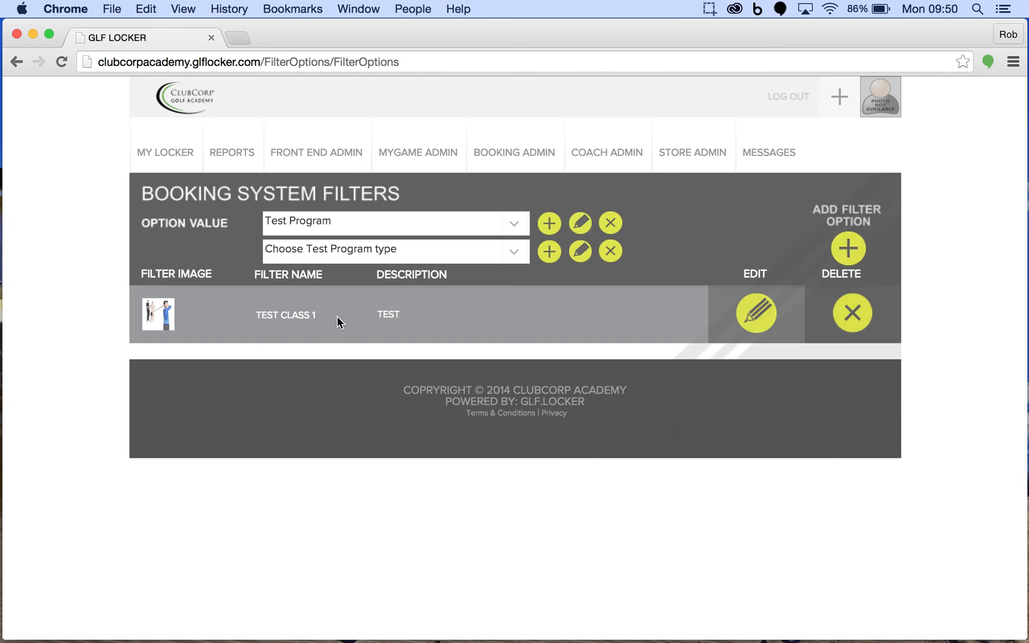
{"action": "left_click", "coordinate": [756, 312]}
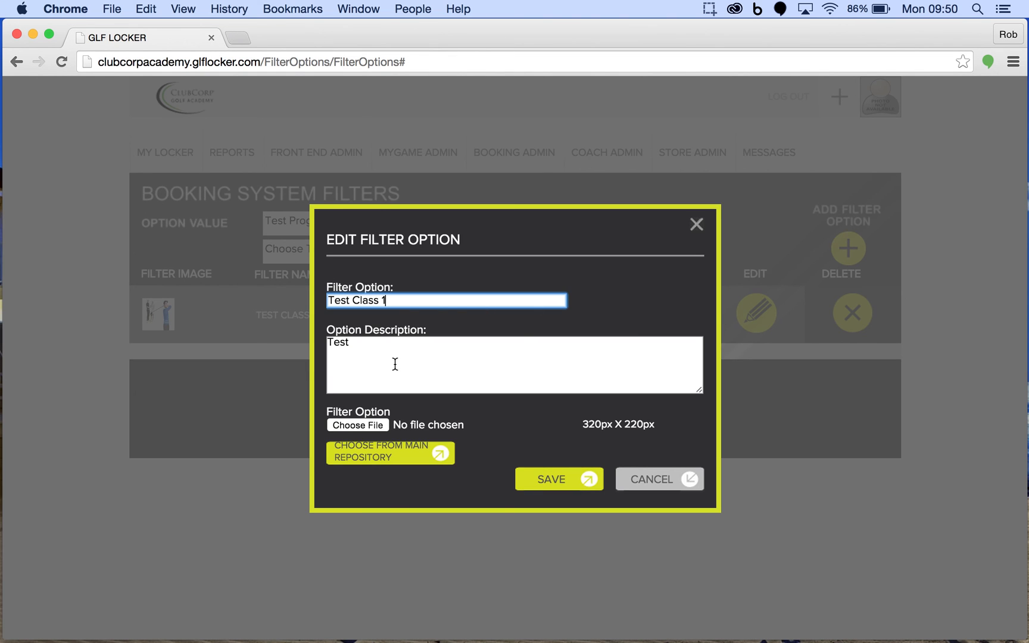
{"action": "left_click", "coordinate": [663, 483]}
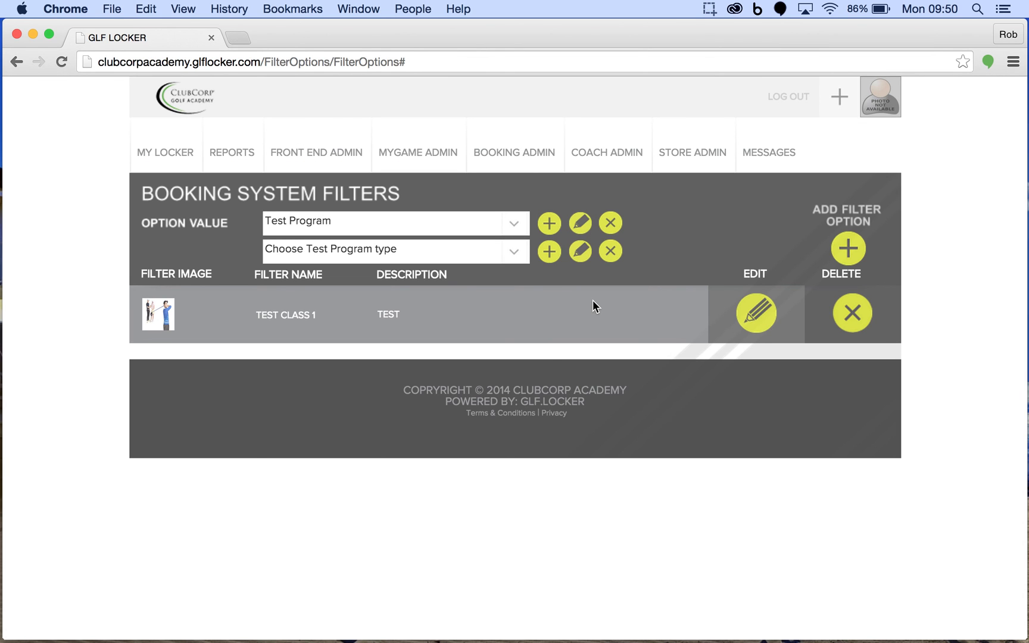
{"action": "mouse_move", "coordinate": [528, 159]}
{"action": "left_click", "coordinate": [713, 10]}
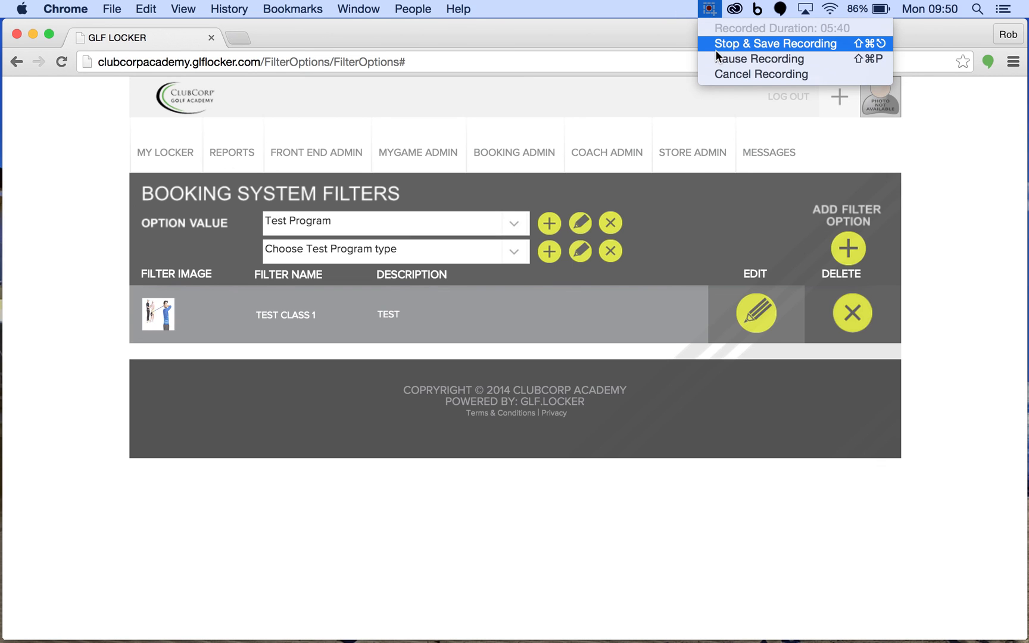